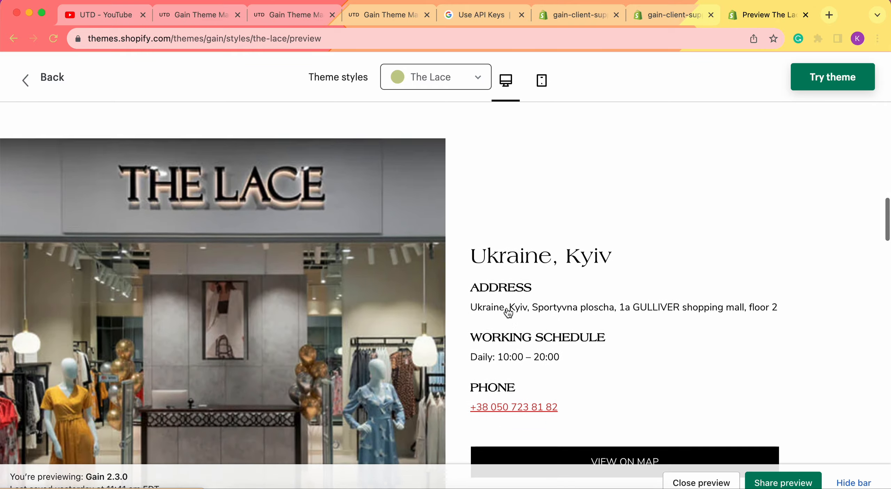
# - Close the newsletter popup on The Lace demo store and examine the Events and Store locator sections
pyautogui.scroll(15, 577, 179)
pyautogui.scroll(3, 578, 177)
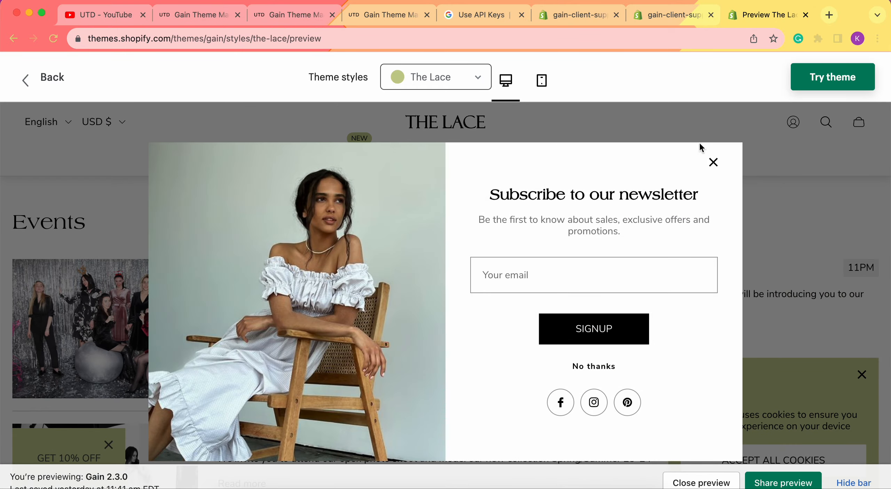
pyautogui.click(714, 161)
pyautogui.scroll(-2, 400, 181)
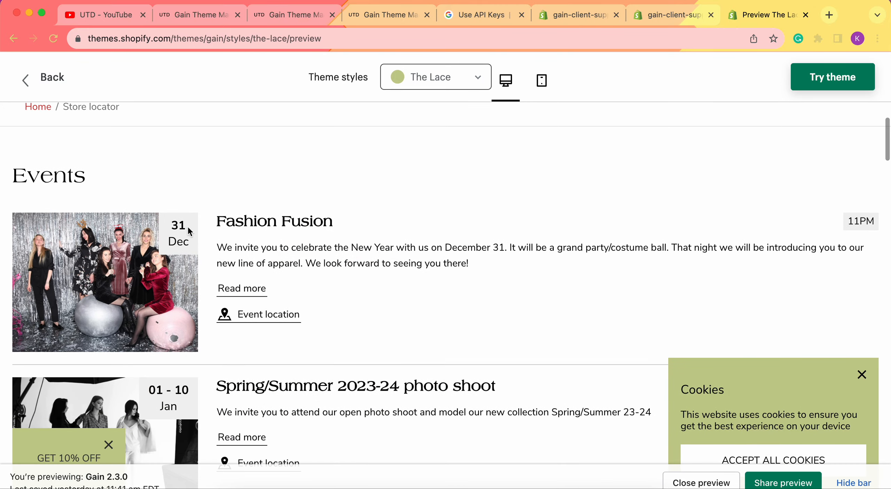
pyautogui.scroll(-10, 383, 265)
pyautogui.scroll(-3, 382, 266)
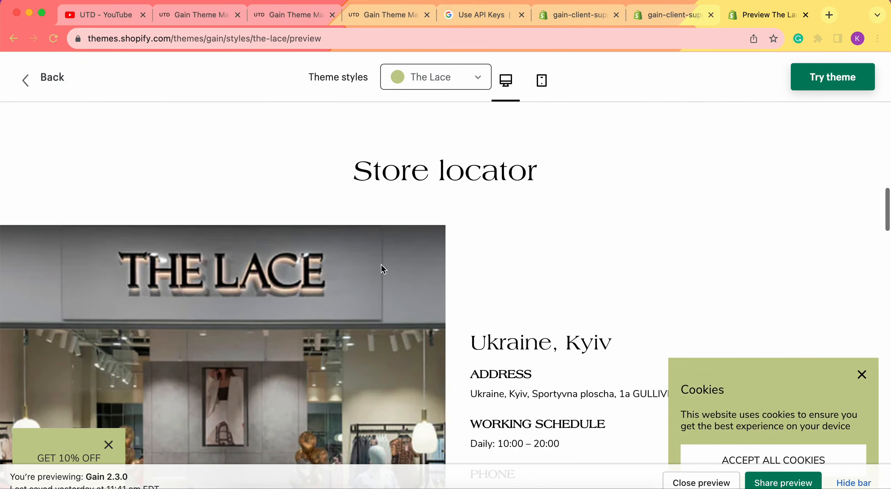
pyautogui.scroll(-4, 509, 221)
pyautogui.scroll(4, 436, 115)
# - Check the store cards in the demo's Stores navigation and review the store location sections down to the newsletter
pyautogui.moveTo(420, 149)
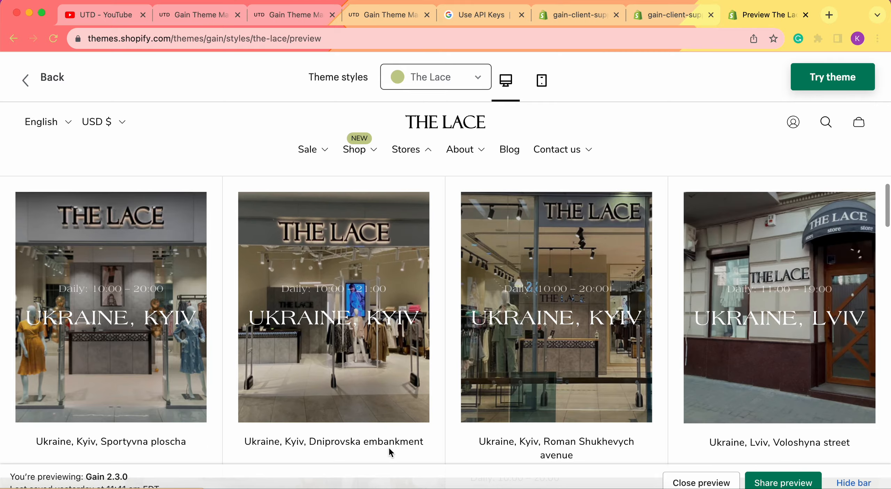
pyautogui.click(494, 350)
pyautogui.scroll(-5, 494, 348)
pyautogui.scroll(-15, 495, 351)
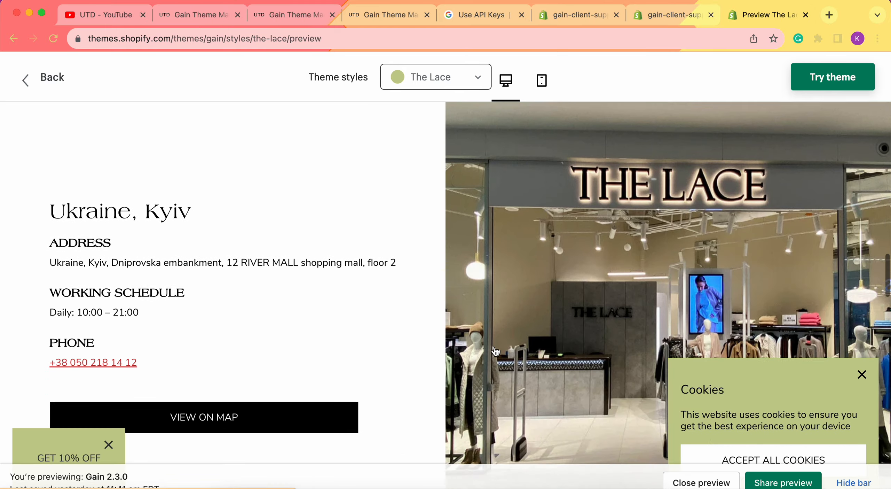
pyautogui.scroll(-8, 496, 351)
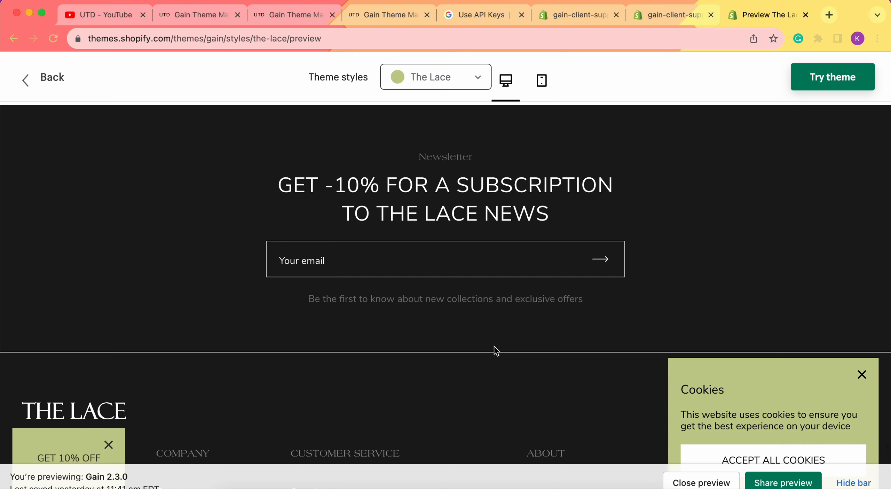
# - Switch to the Shopify admin and add a new online store page titled "Store Location"
pyautogui.click(570, 22)
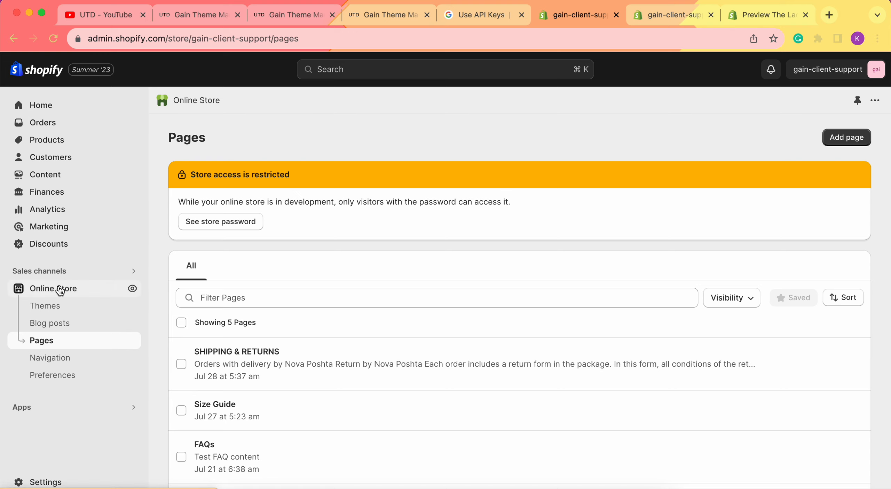
pyautogui.scroll(-3, 541, 352)
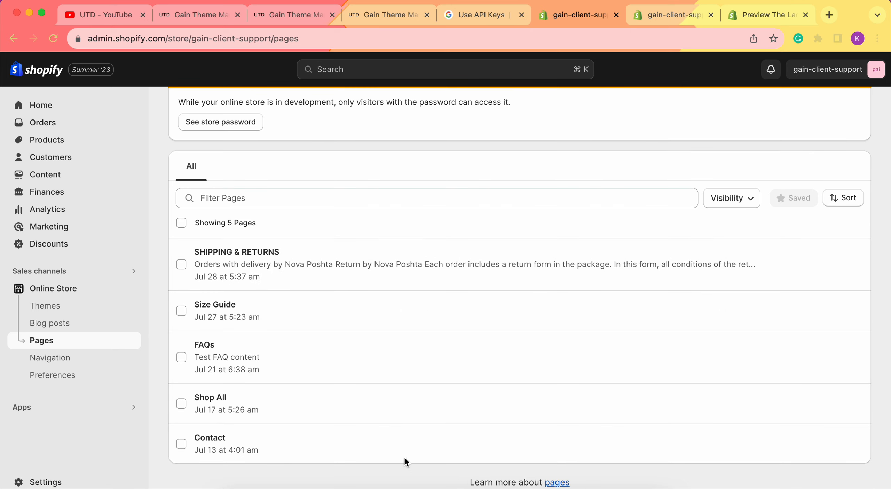
pyautogui.scroll(3, 418, 320)
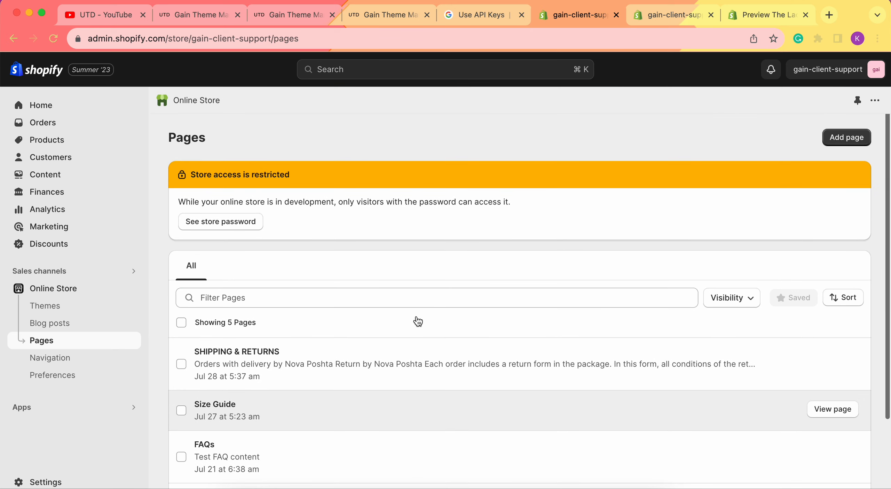
pyautogui.click(844, 145)
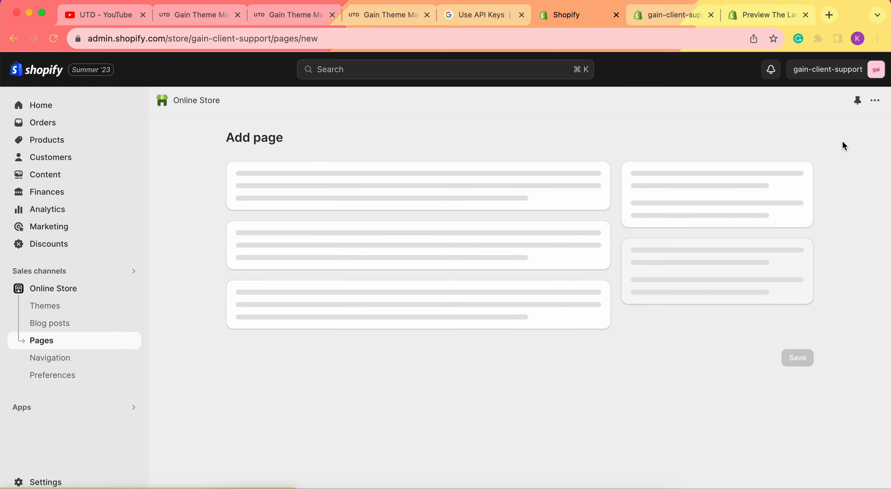
pyautogui.click(345, 198)
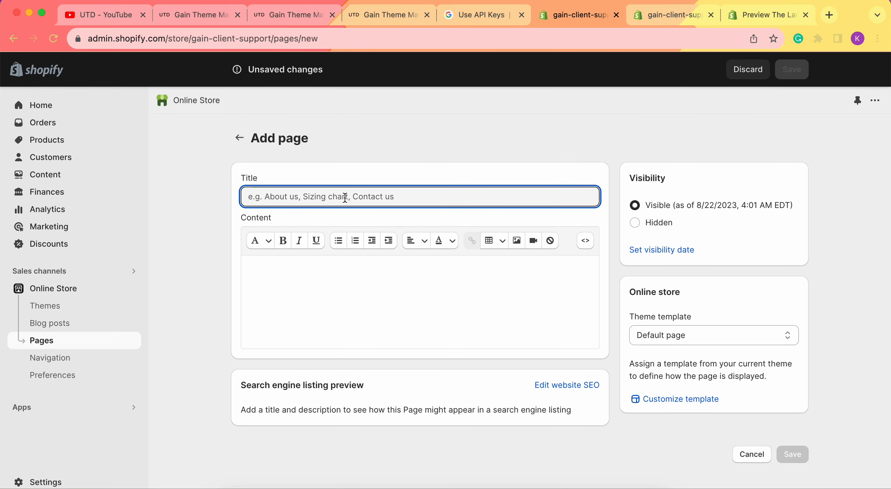
pyautogui.write('Sto')
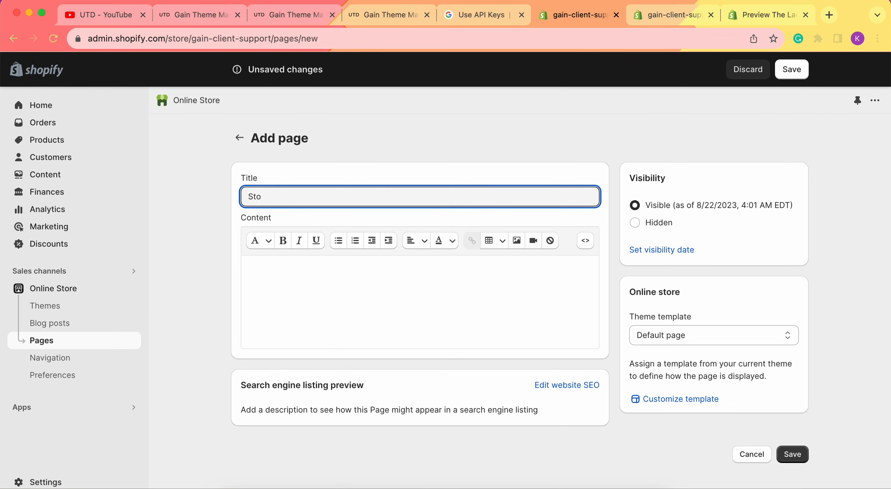
pyautogui.write('re Location')
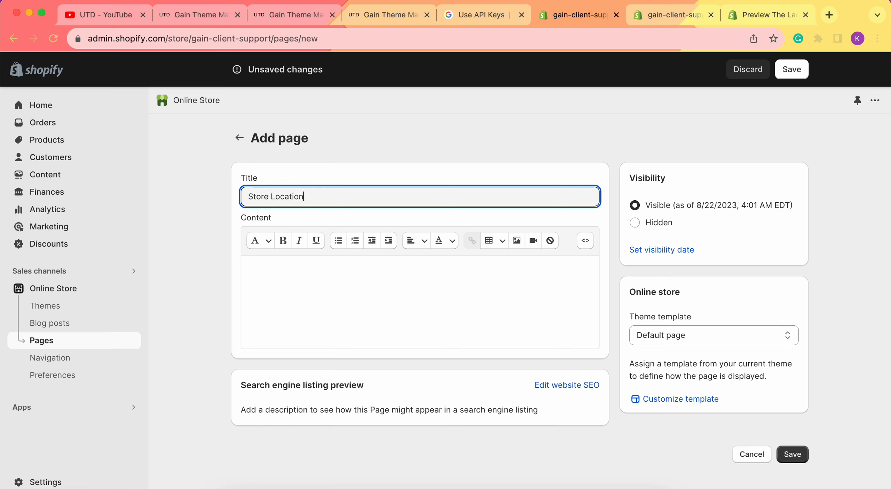
pyautogui.click(202, 306)
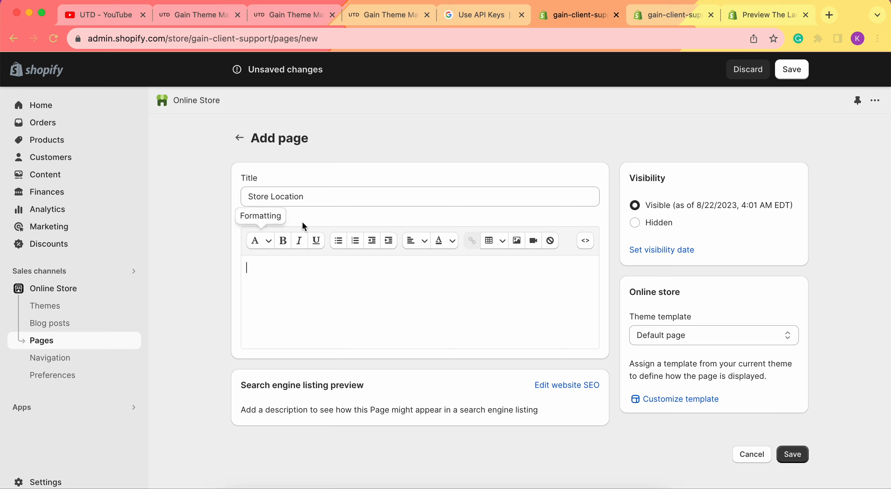
pyautogui.click(301, 284)
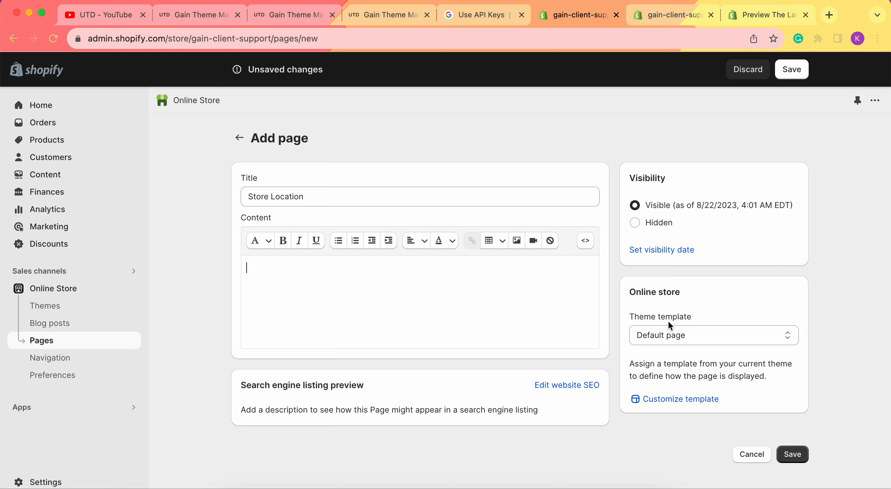
pyautogui.click(676, 339)
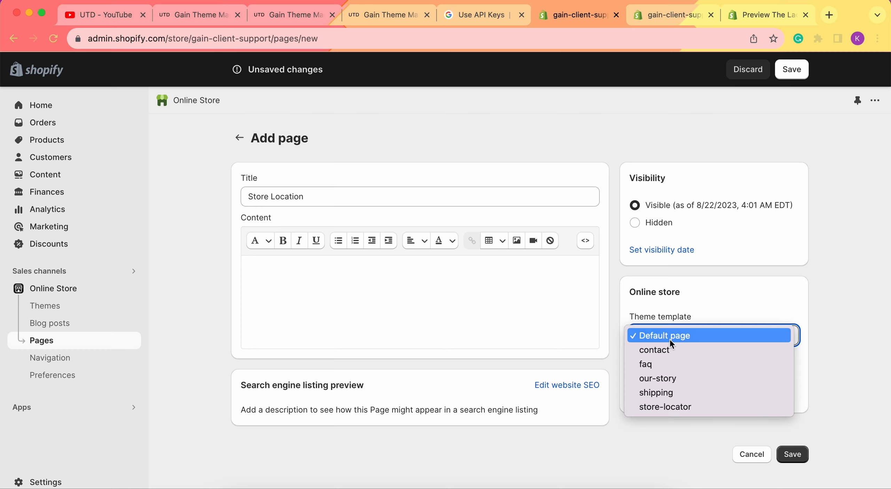
pyautogui.click(378, 274)
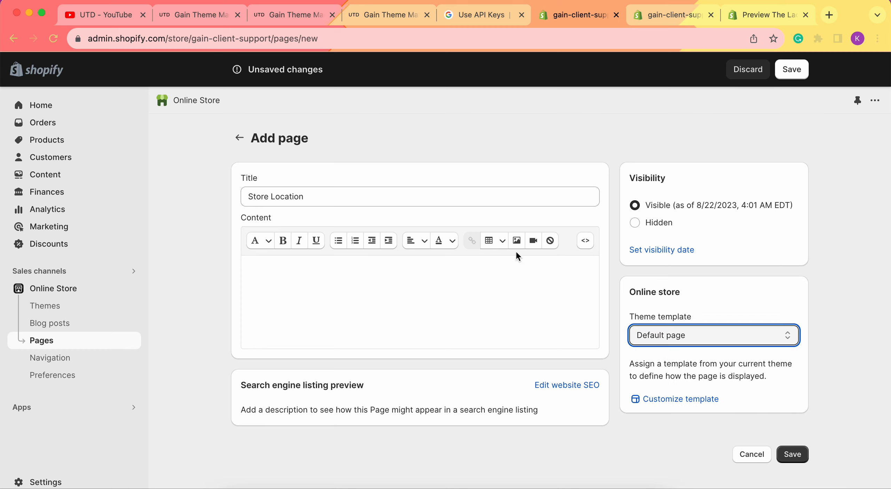
pyautogui.click(332, 287)
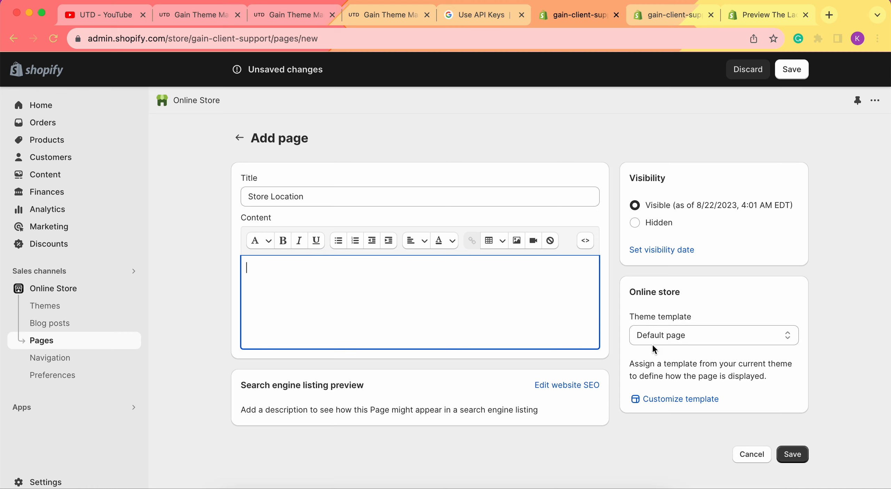
# - Assign the store-locator theme template to the Store Location page and save the page
pyautogui.click(669, 341)
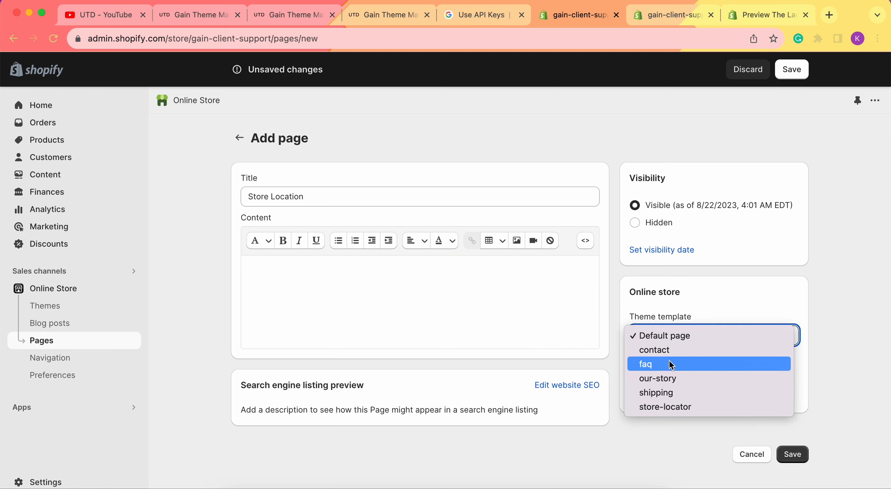
pyautogui.click(659, 407)
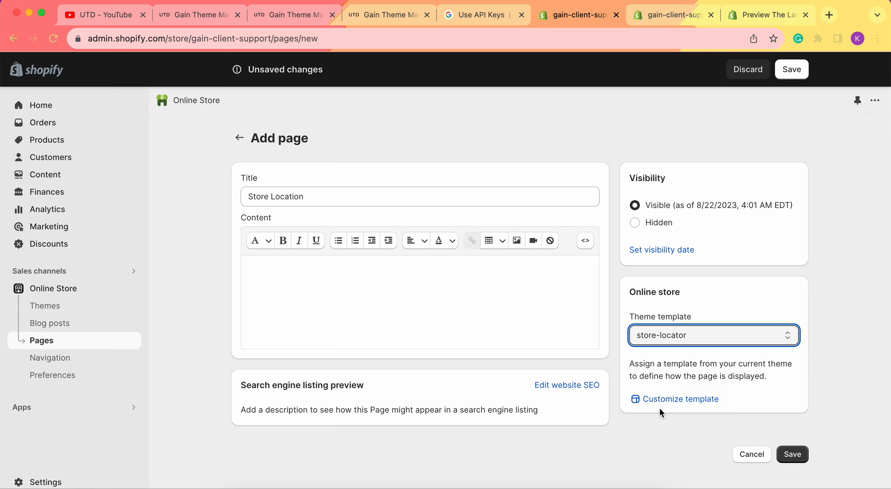
pyautogui.click(799, 451)
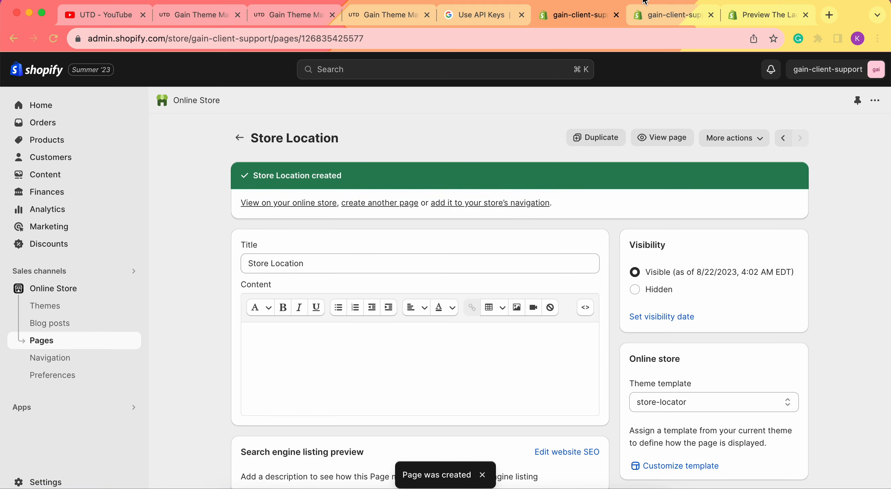
# - Switch to the theme editor and open the store-locator page template
pyautogui.click(668, 15)
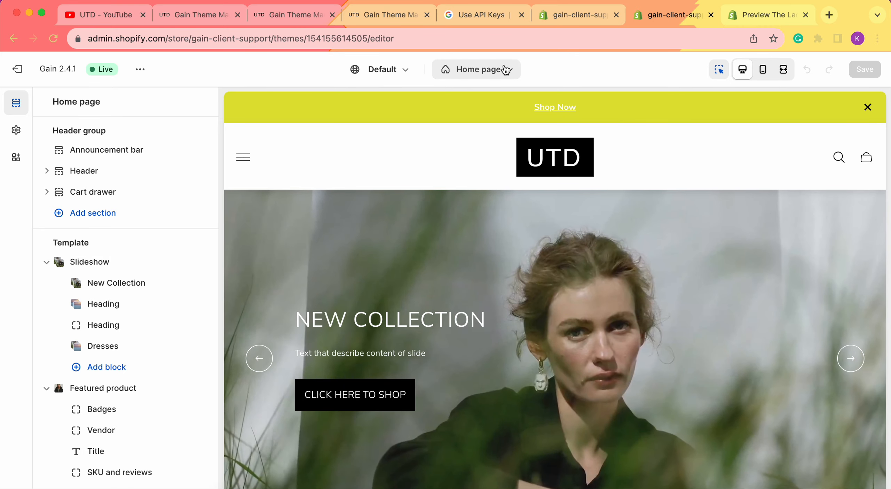
pyautogui.click(506, 69)
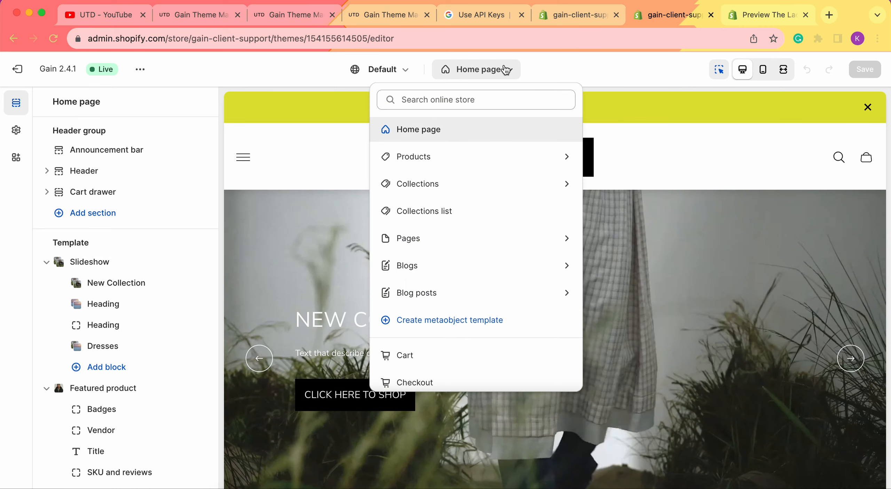
pyautogui.click(453, 244)
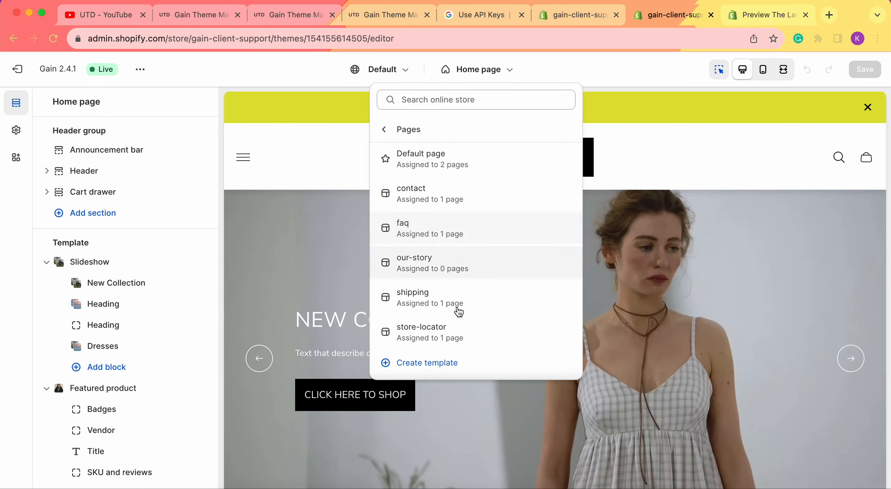
pyautogui.click(434, 338)
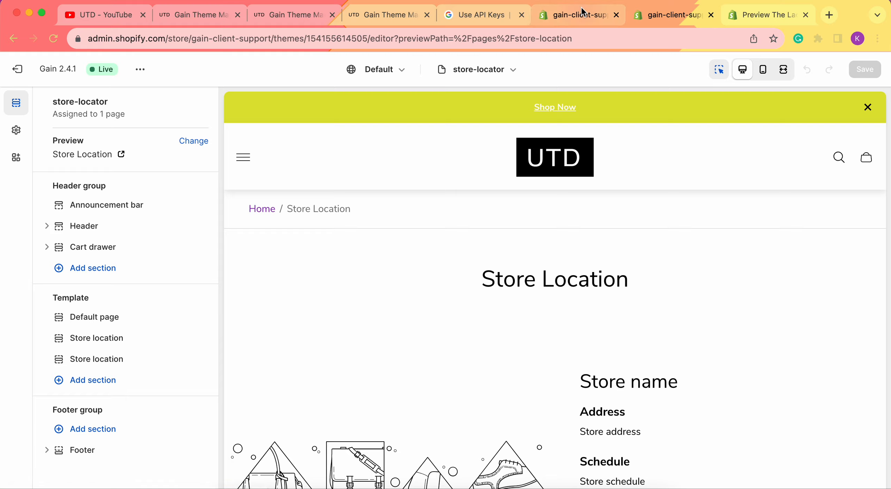
# - Examine the store-locator template's preview, its Default page section settings and the corresponding page's title and content in the admin
pyautogui.click(583, 14)
pyautogui.click(671, 14)
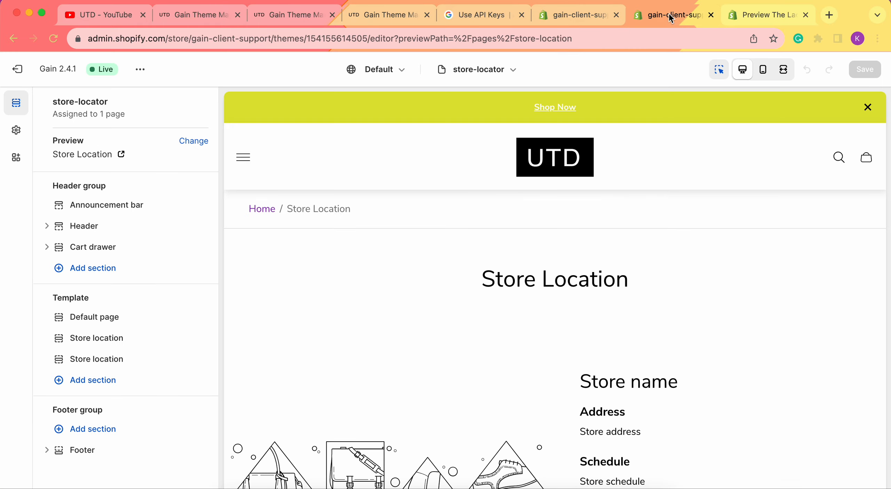
pyautogui.scroll(-15, 591, 232)
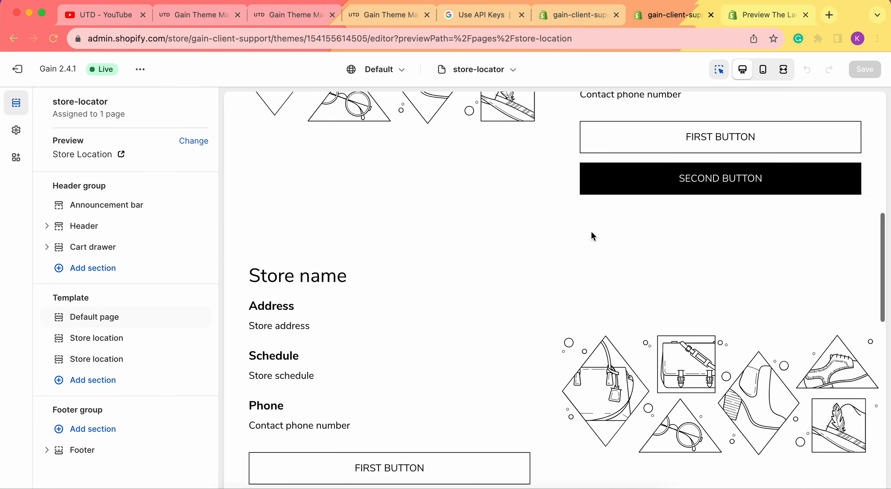
pyautogui.scroll(15, 591, 232)
pyautogui.scroll(3, 591, 233)
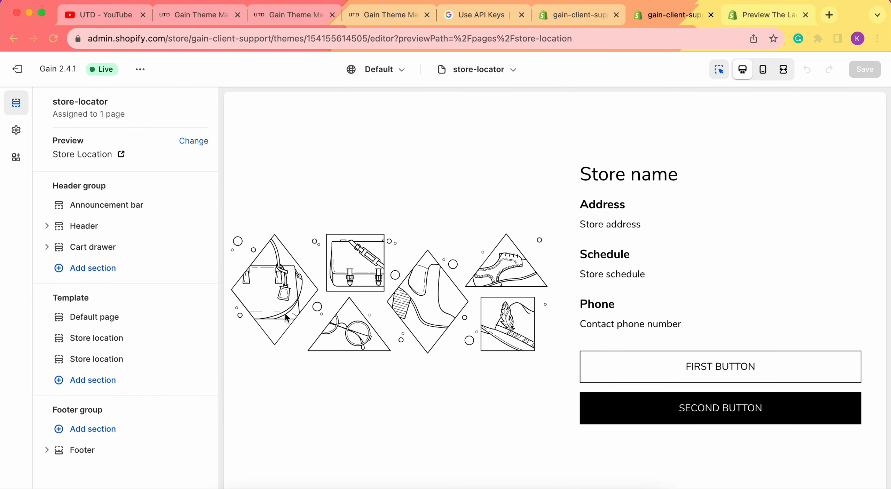
pyautogui.click(116, 327)
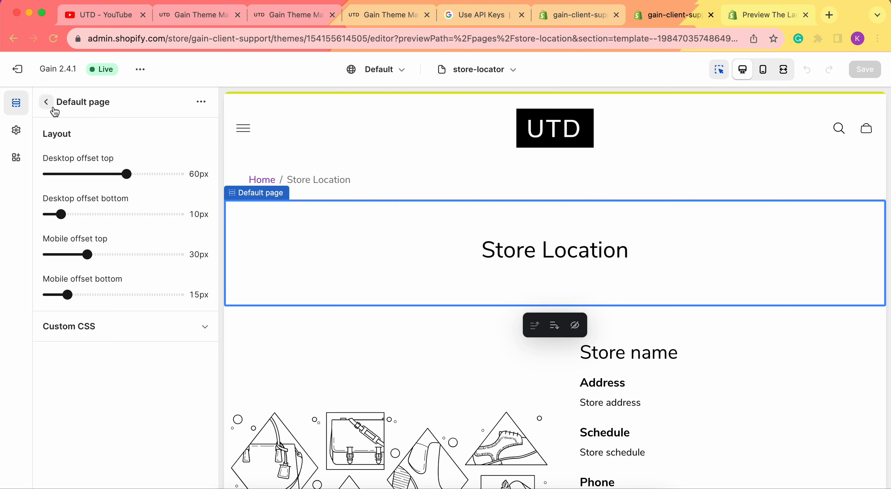
pyautogui.click(584, 22)
pyautogui.scroll(-2, 200, 269)
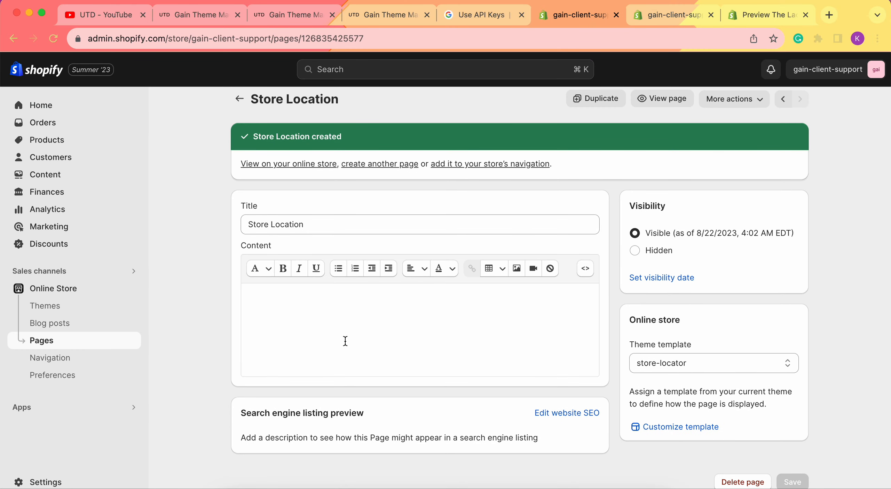
pyautogui.click(668, 15)
pyautogui.scroll(-1, 561, 221)
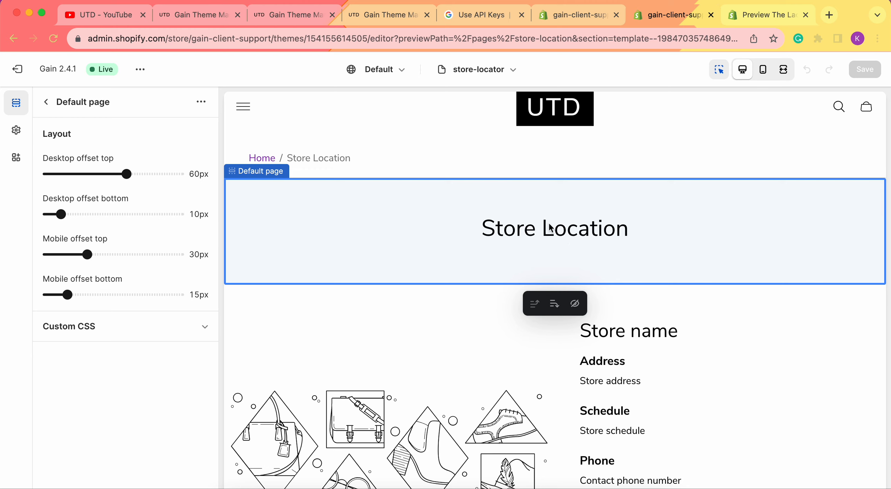
# - Return to the template's section list, hide the Default page section and show it again
pyautogui.click(48, 101)
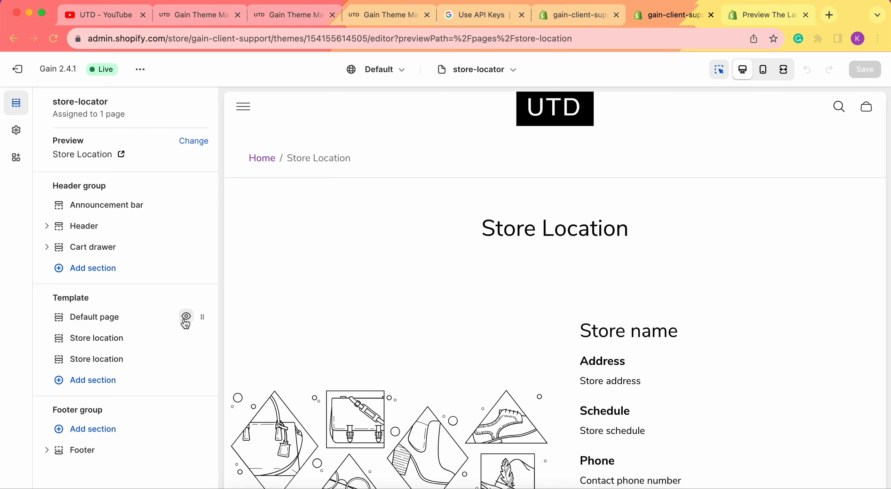
pyautogui.click(186, 316)
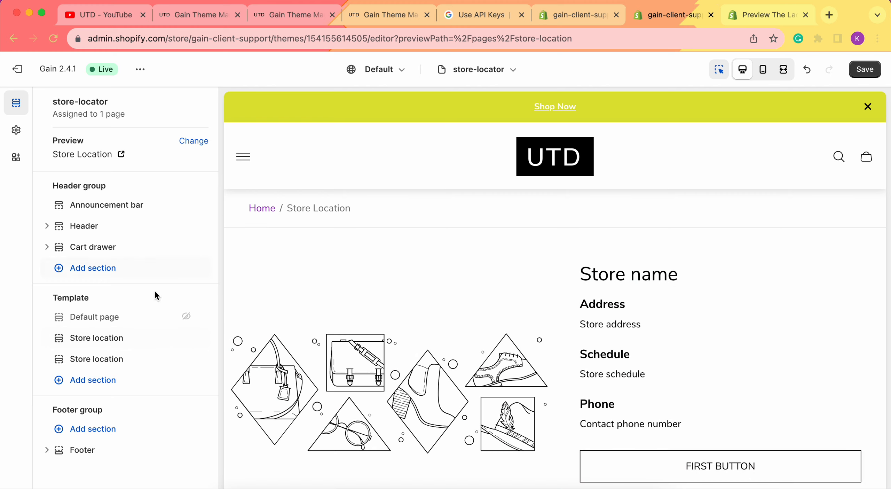
pyautogui.click(187, 317)
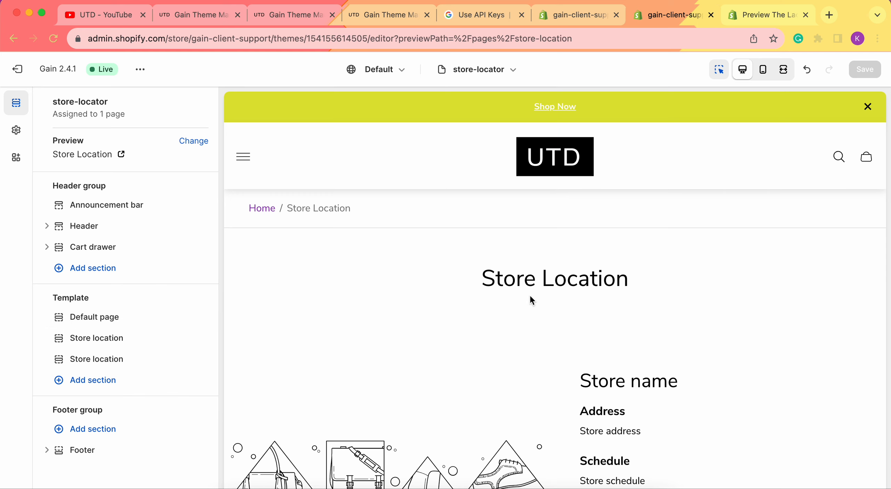
# - Hide the second Store location section and remove it from the store-locator template
pyautogui.scroll(-2, 531, 301)
pyautogui.scroll(-1, 571, 222)
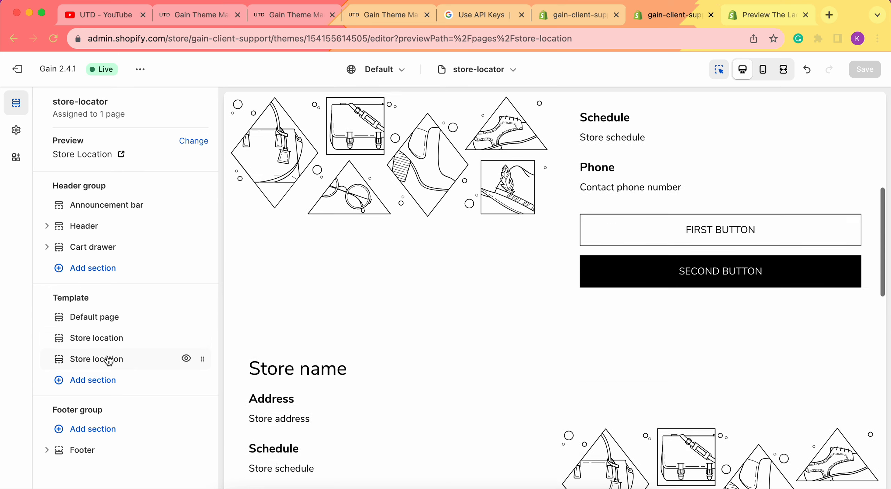
pyautogui.click(187, 358)
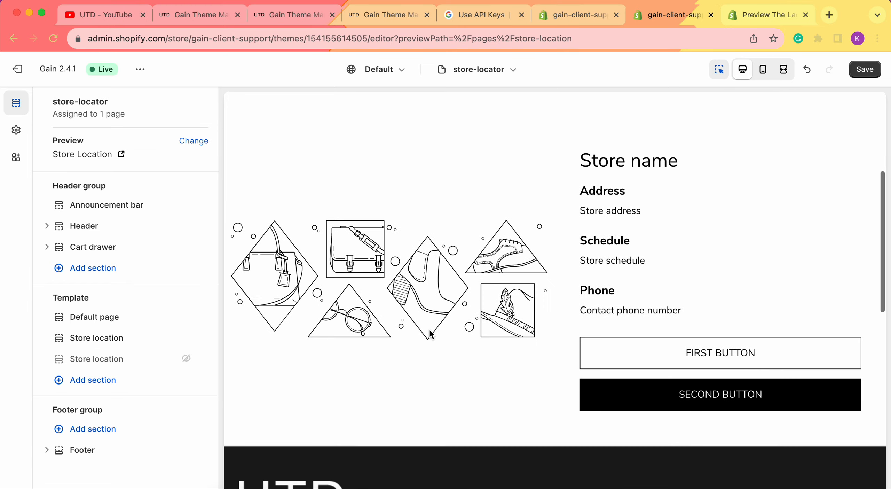
pyautogui.click(134, 364)
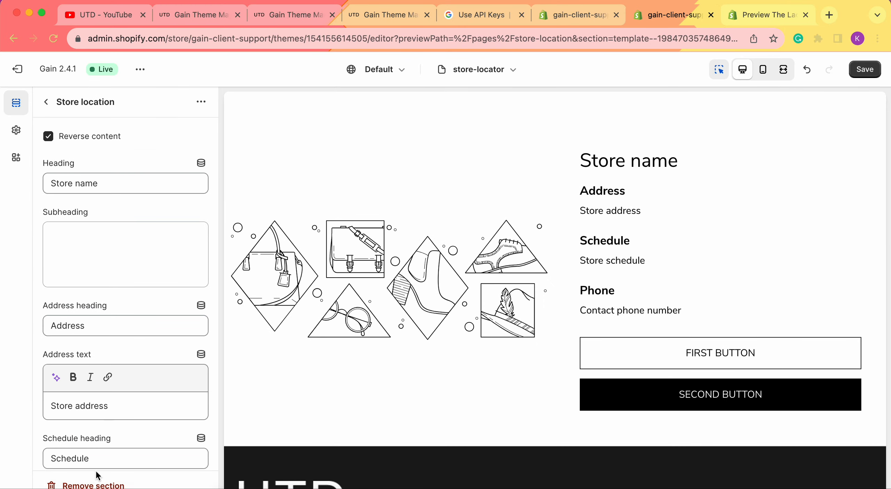
pyautogui.click(98, 485)
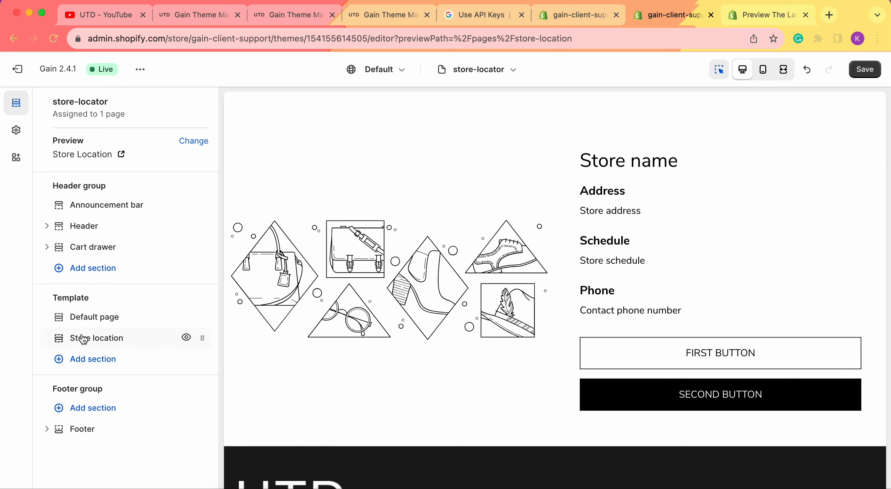
# - Open the remaining Store location section's settings and switch Reverse content on and back off
pyautogui.click(106, 338)
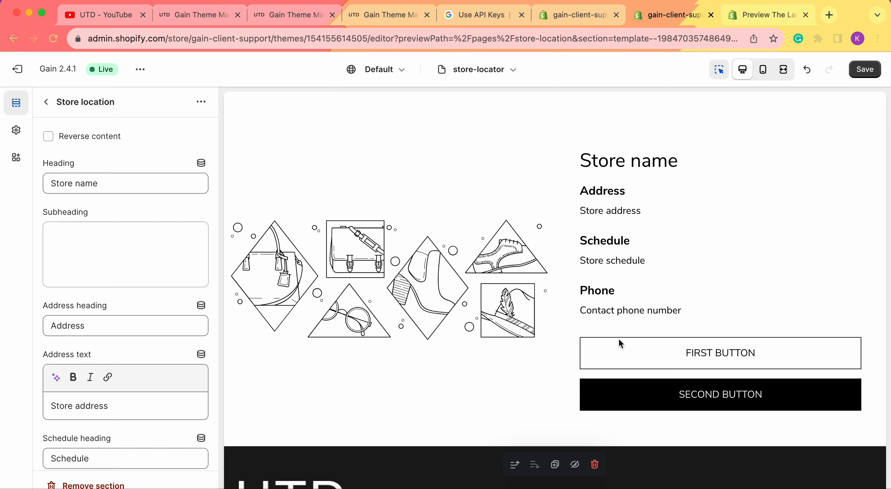
pyautogui.click(49, 138)
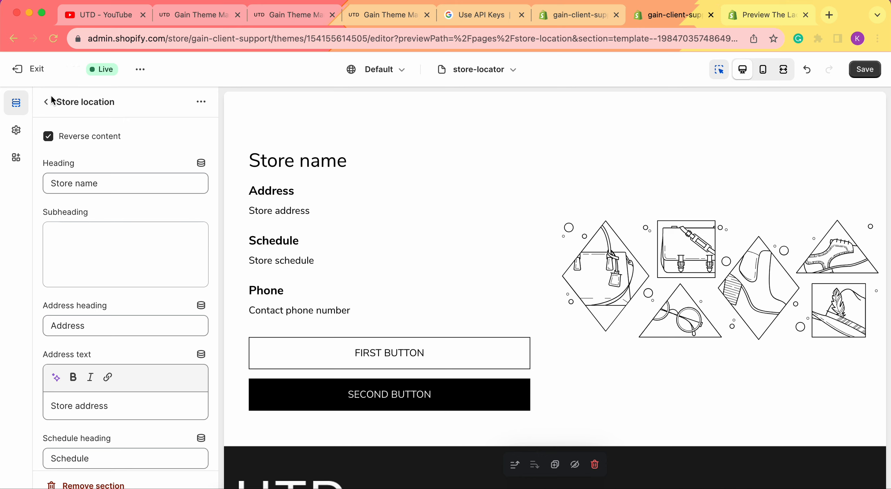
pyautogui.click(49, 136)
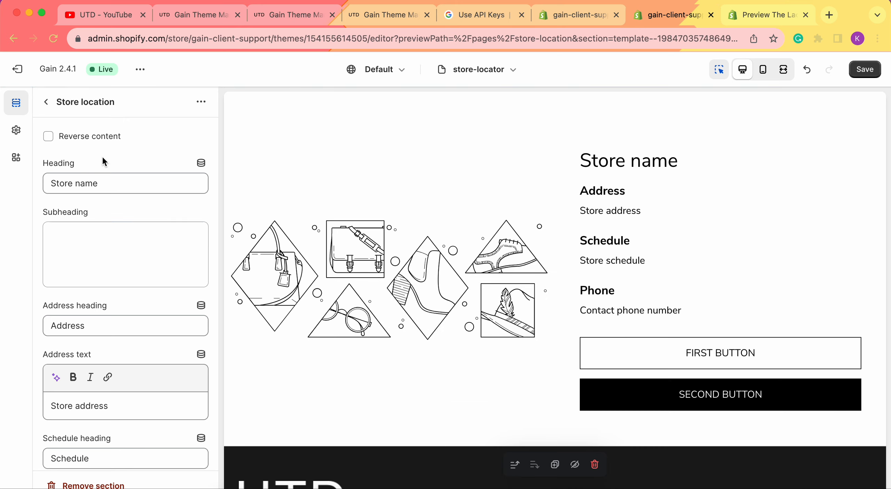
# - Change the Store location section's heading to "Gain Theme"
pyautogui.scroll(3, 452, 226)
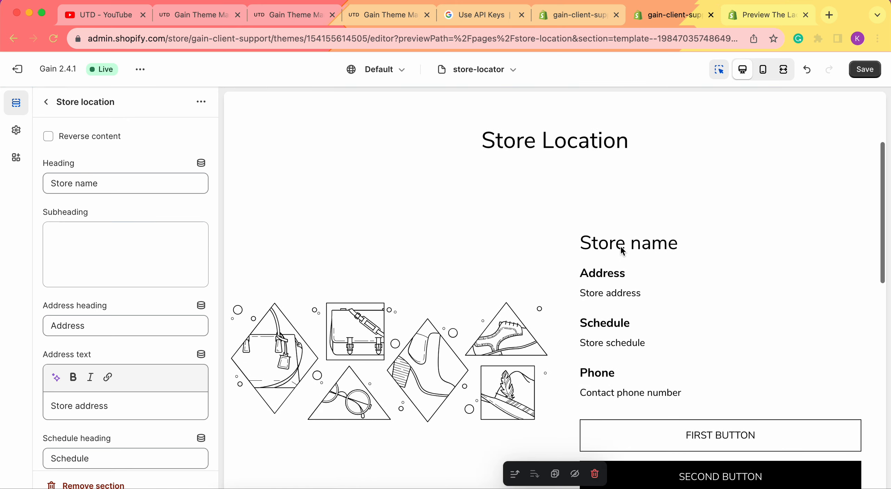
pyautogui.click(133, 181)
pyautogui.press('super+a')
pyautogui.write('G')
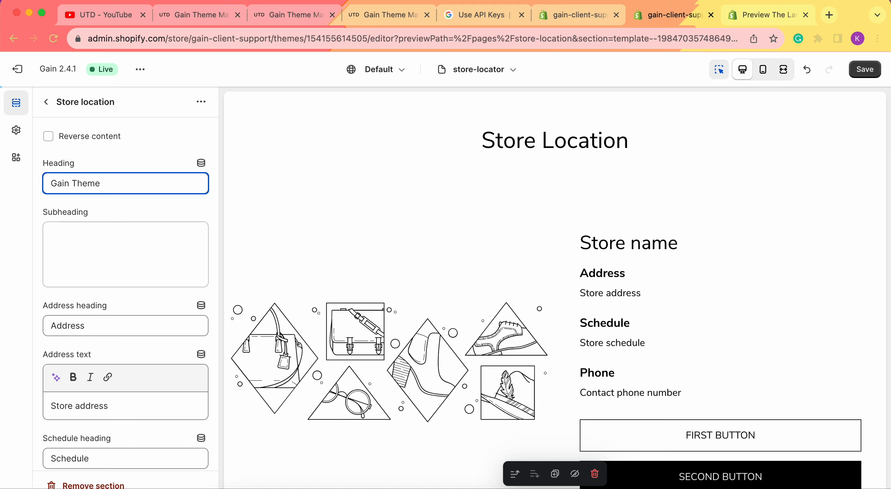
# - Replace the placeholder in the section's Address text with the store's street address, city and state
pyautogui.click(118, 242)
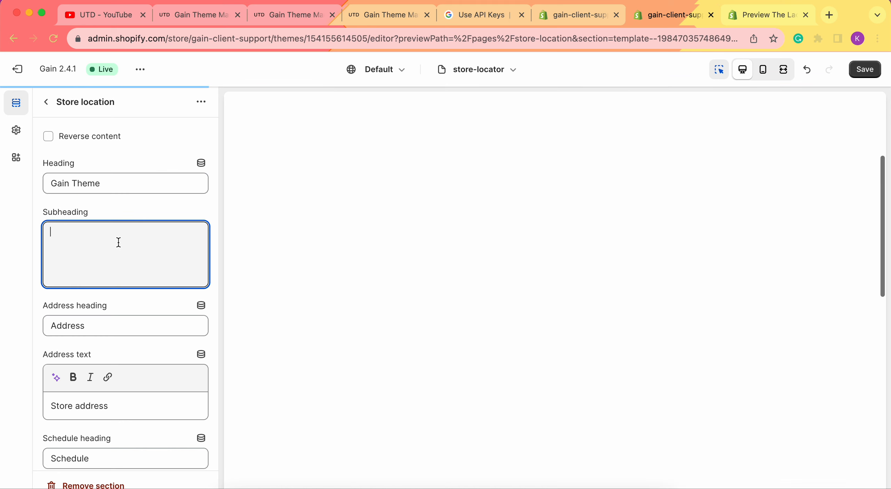
pyautogui.scroll(-2, 118, 243)
pyautogui.click(110, 294)
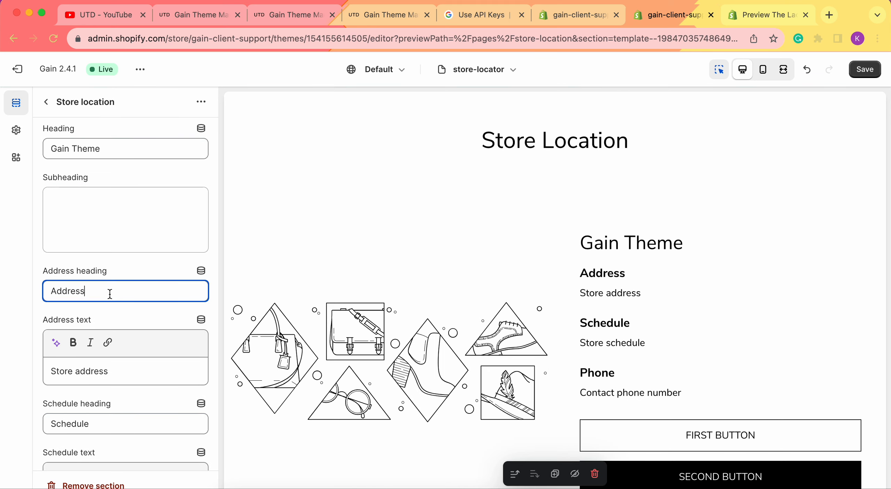
pyautogui.scroll(-2, 105, 292)
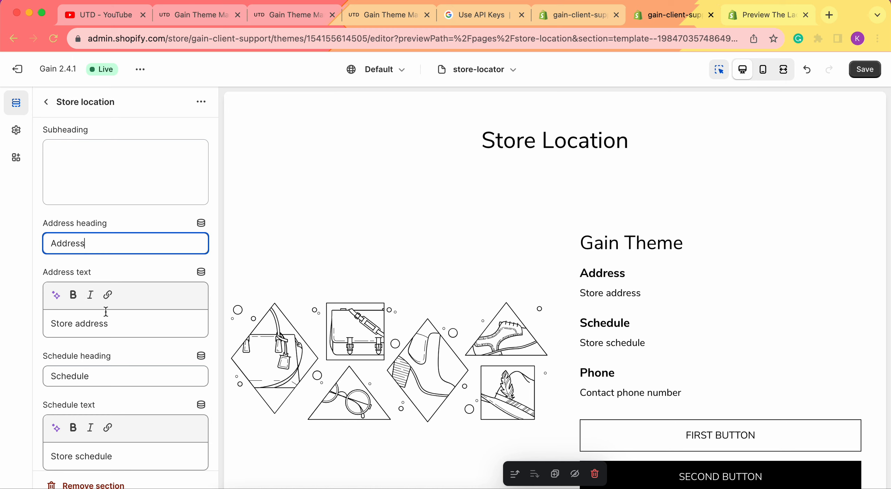
pyautogui.scroll(-1, 87, 323)
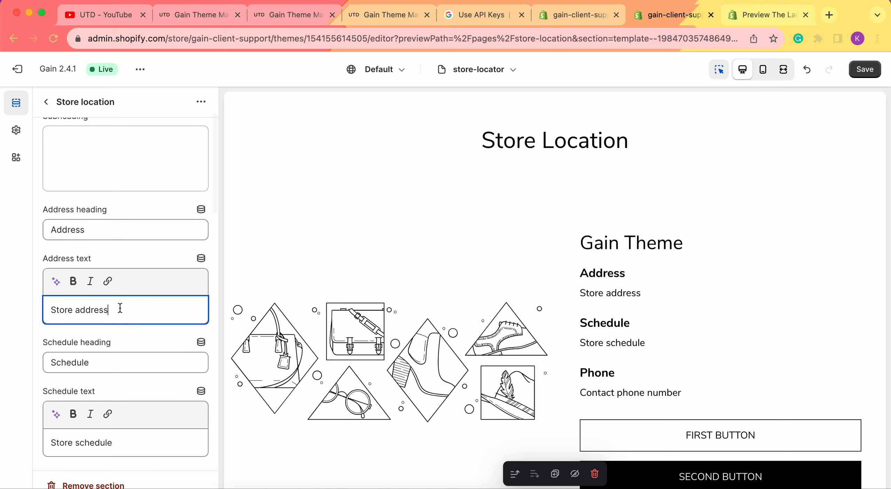
pyautogui.tripleClick(119, 308)
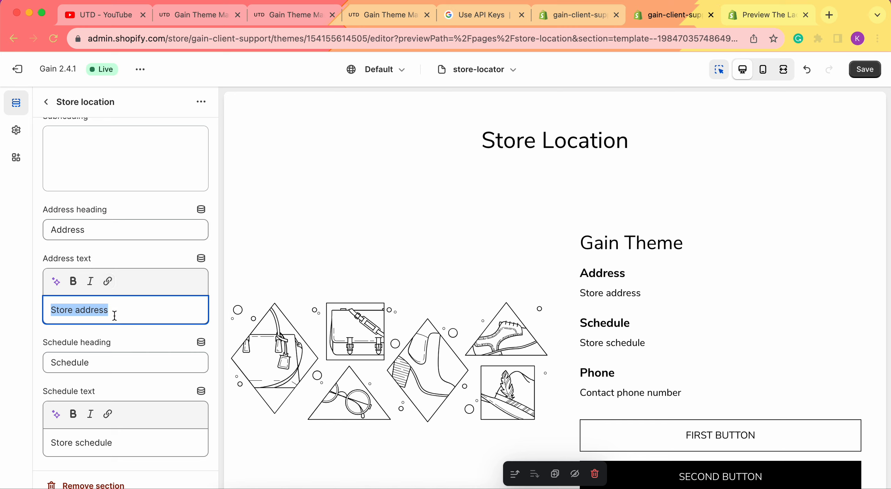
pyautogui.write('99th West')
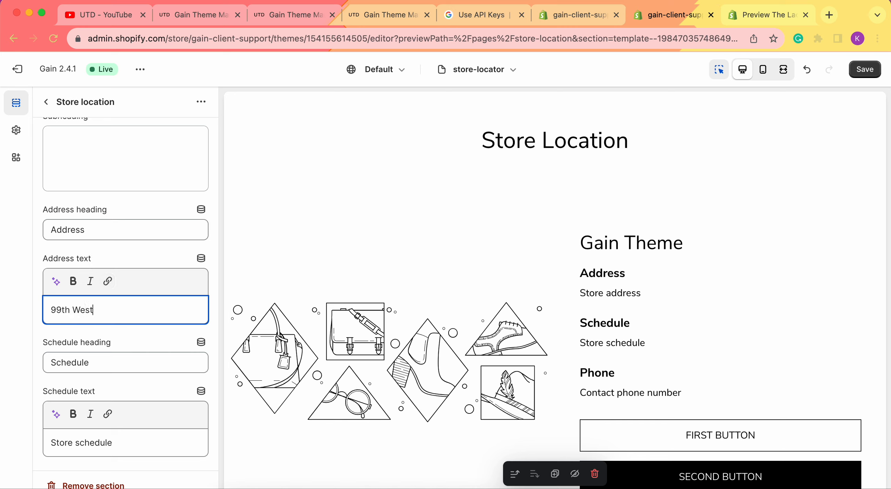
pyautogui.write(' St., NY, NY')
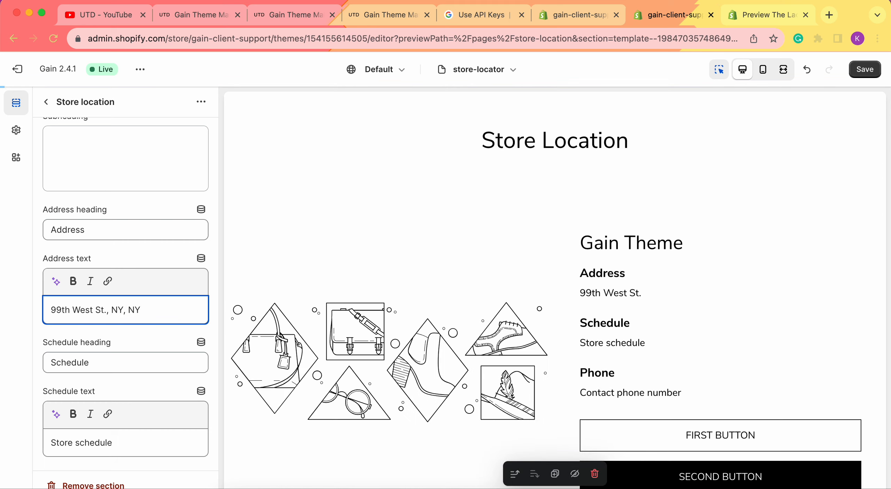
# - Clear the section's Schedule text and Schedule heading, and undo both deletions
pyautogui.scroll(-5, 119, 268)
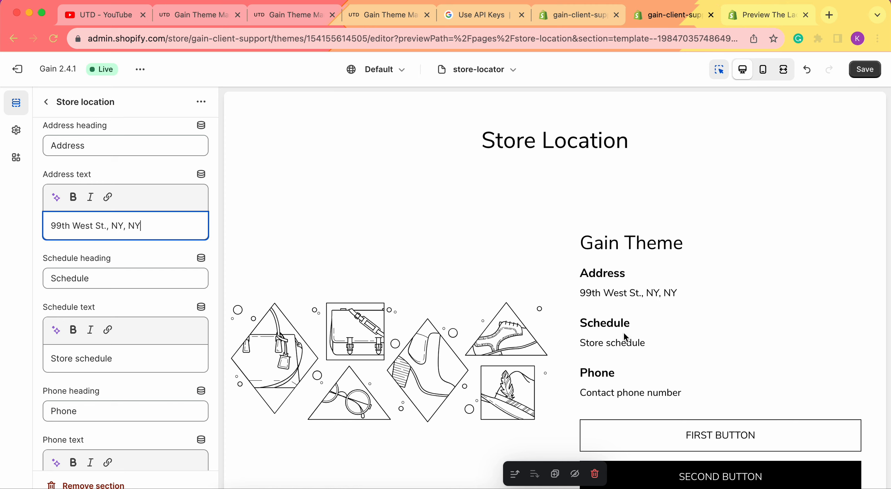
pyautogui.scroll(-2, 122, 296)
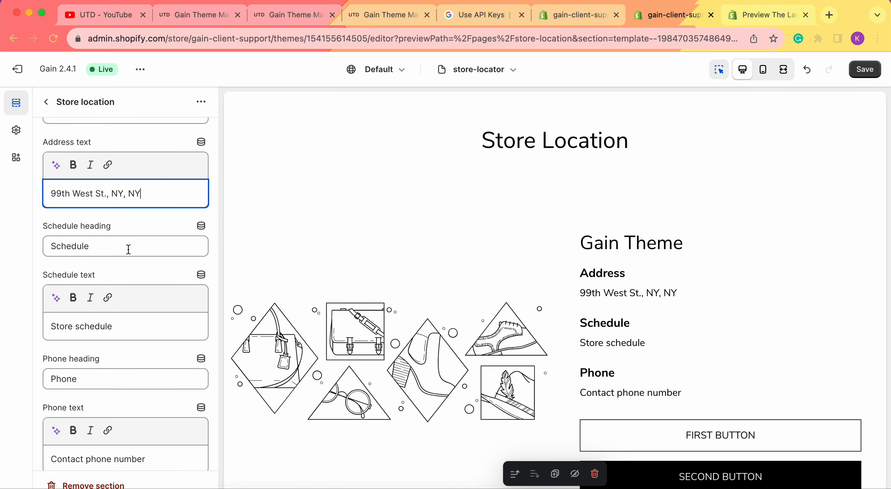
pyautogui.tripleClick(124, 323)
pyautogui.press('BackSpace')
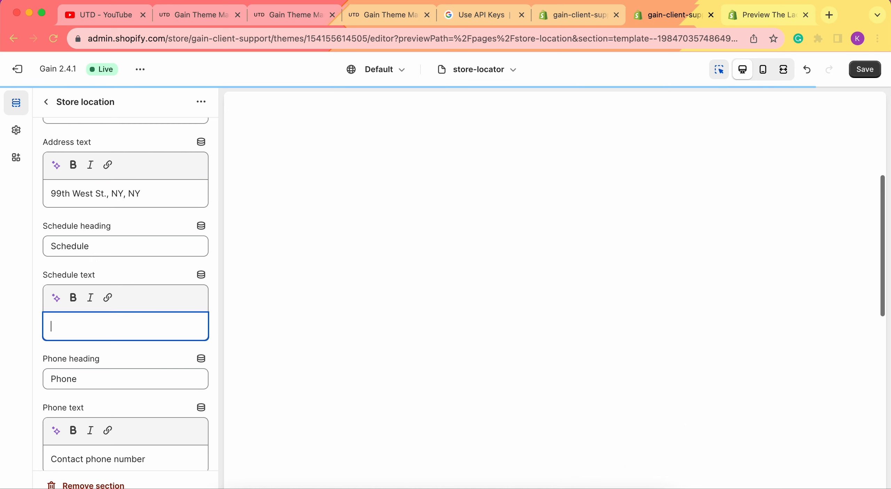
pyautogui.tripleClick(128, 243)
pyautogui.press('BackSpace')
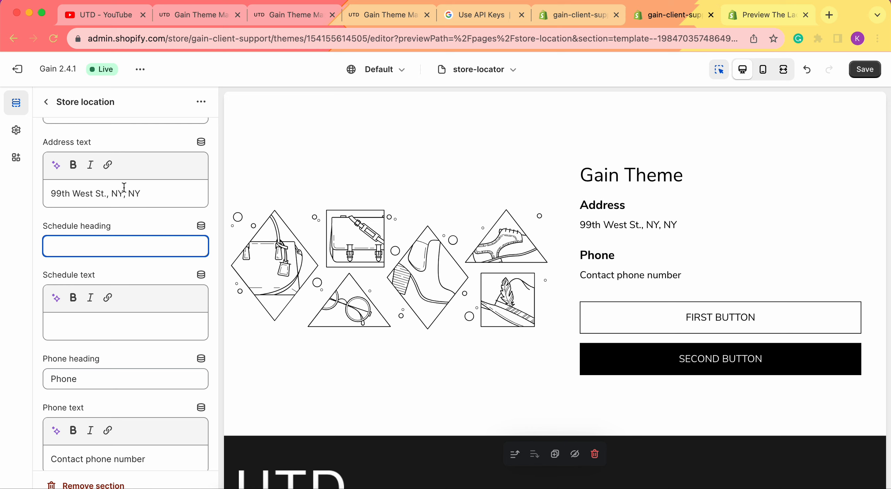
pyautogui.click(806, 70)
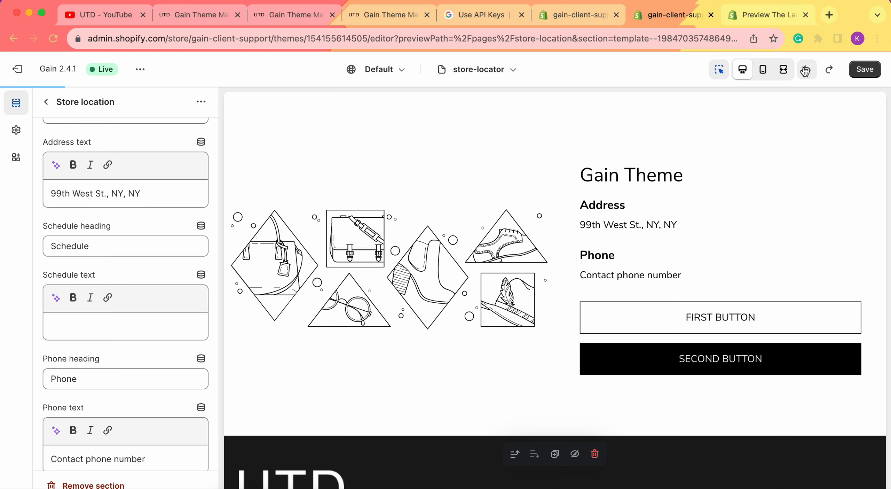
pyautogui.click(807, 70)
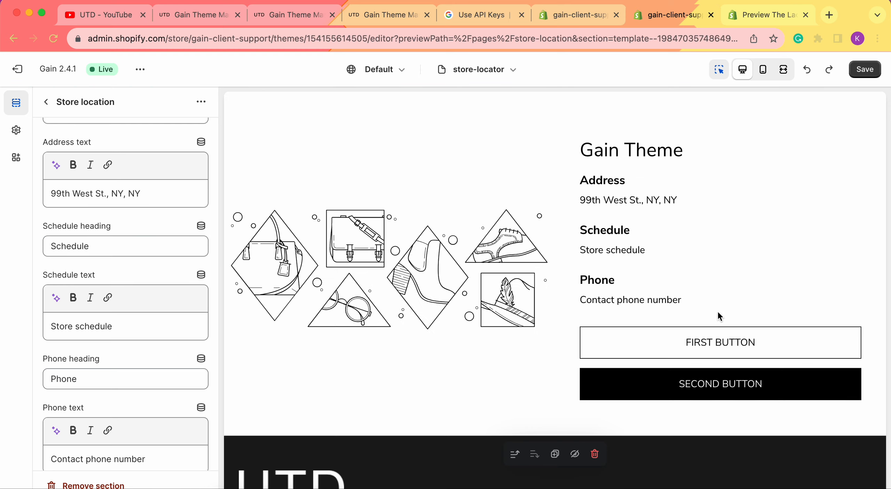
# - Set the Schedule heading to "Working Hours" and the Schedule text to "9 AM - 7 PM"
pyautogui.tripleClick(121, 318)
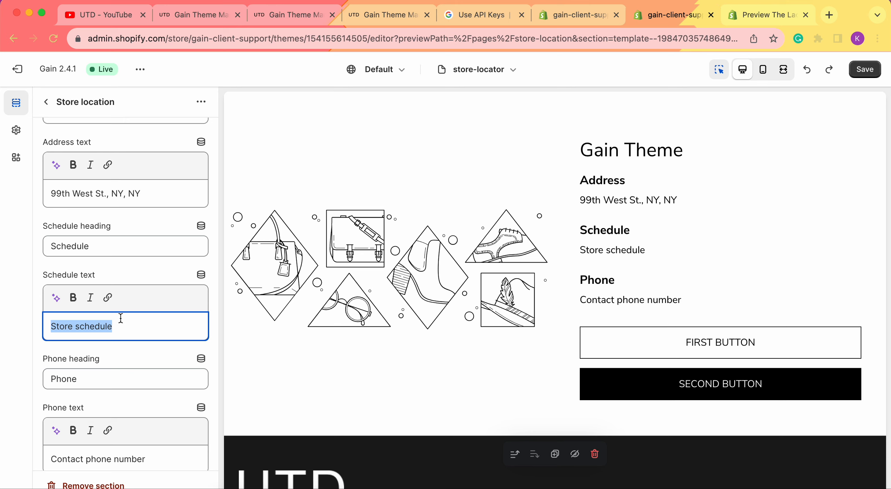
pyautogui.tripleClick(101, 244)
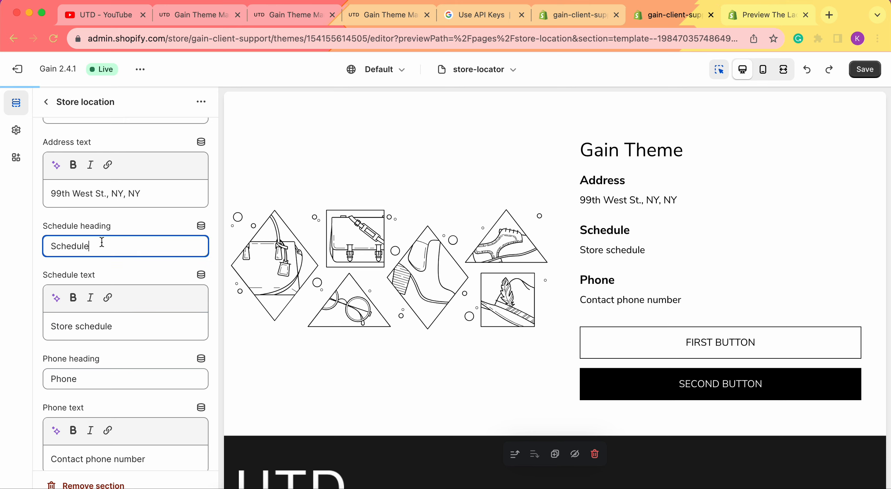
pyautogui.write('Working Hours')
pyautogui.tripleClick(137, 329)
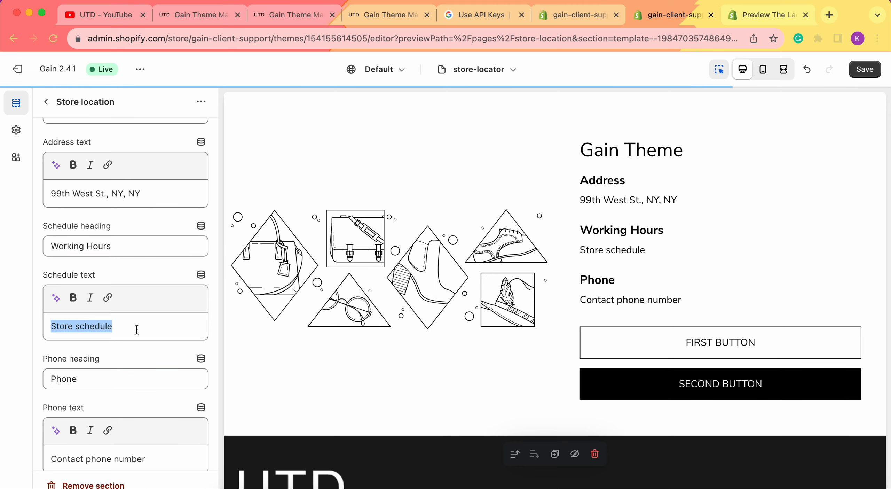
pyautogui.write('9 AM - ')
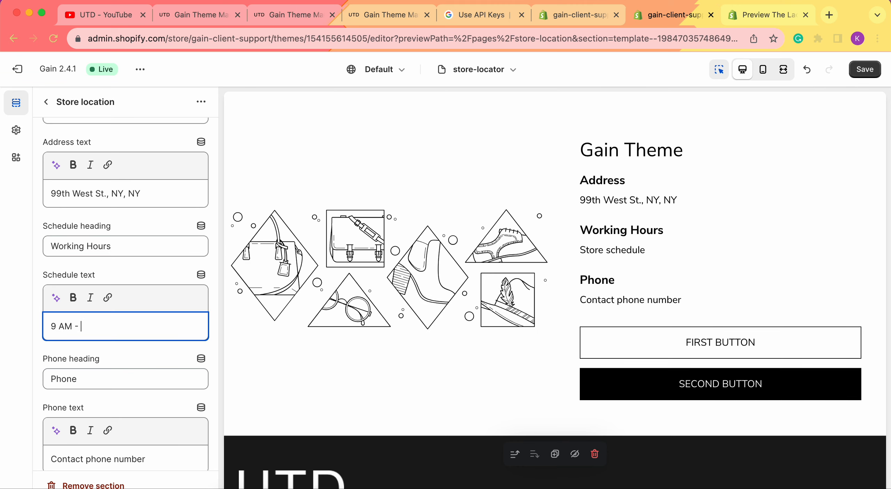
pyautogui.write('7 PM')
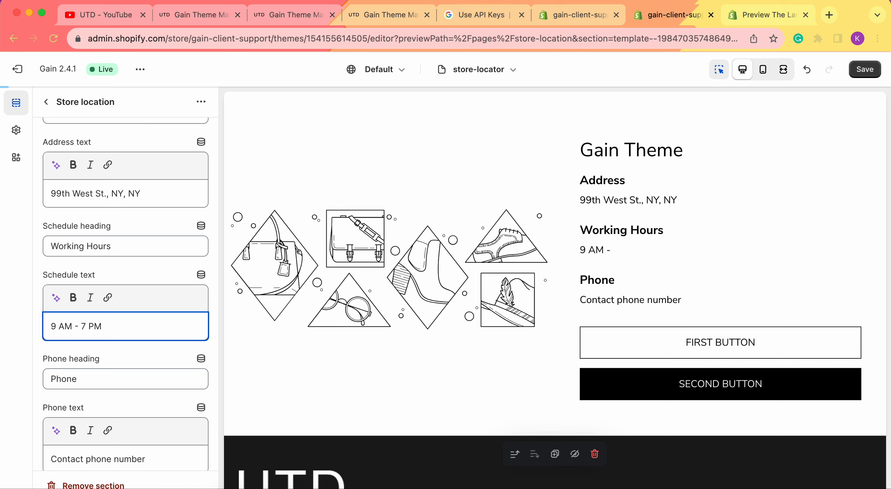
# - Replace the placeholder in the Phone text with the store's contact phone number
pyautogui.scroll(-5, 177, 305)
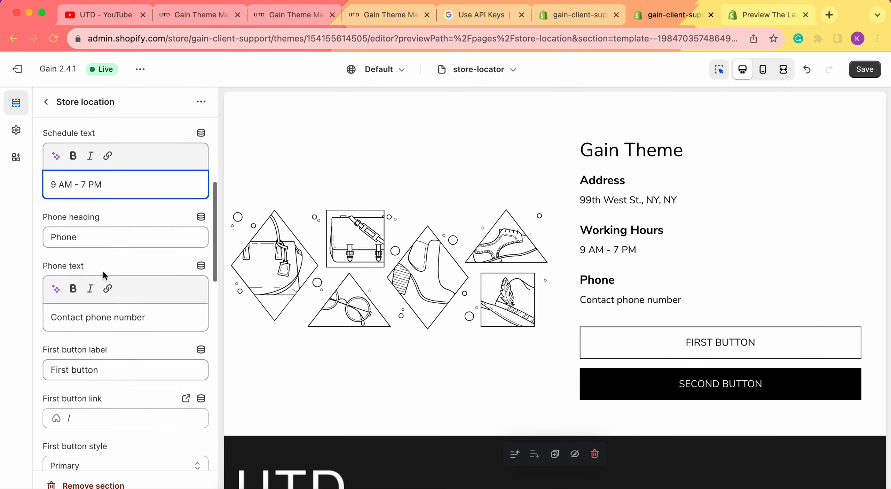
pyautogui.scroll(-2, 104, 275)
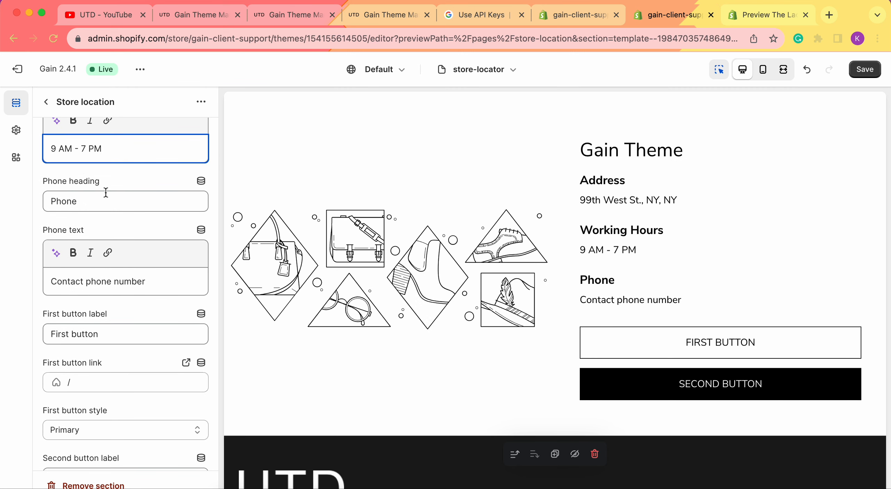
pyautogui.click(148, 280)
pyautogui.press('super+a')
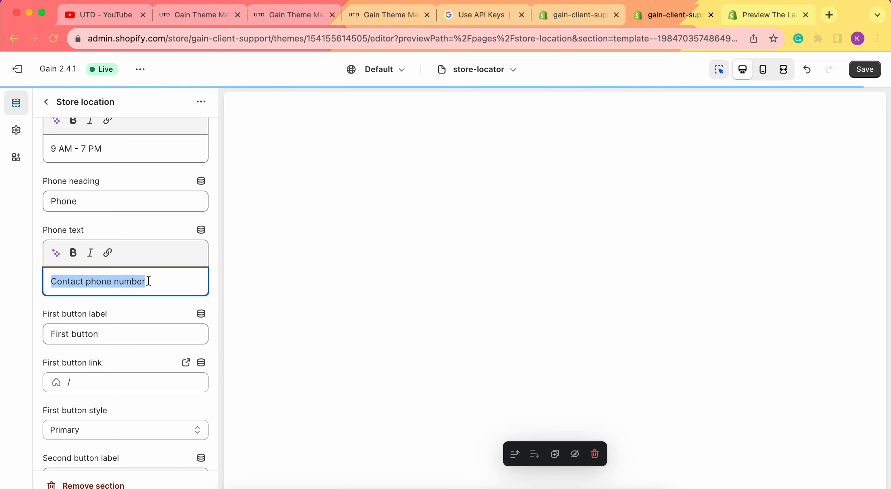
pyautogui.write('+100000000')
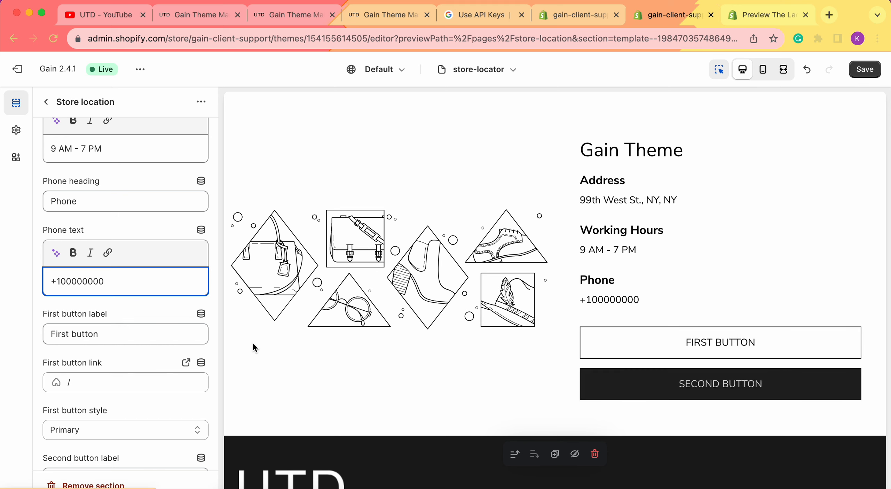
# - Clear the Second button label so the section has only its first button
pyautogui.scroll(-4, 109, 313)
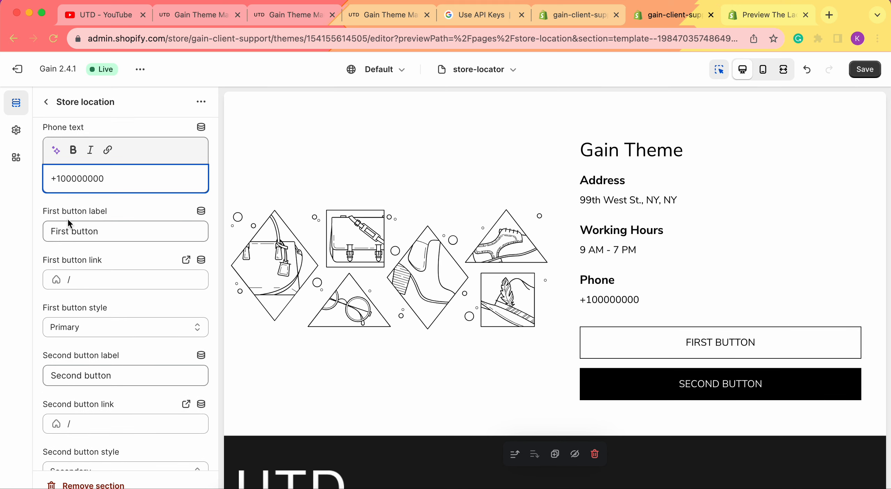
pyautogui.scroll(-1, 91, 241)
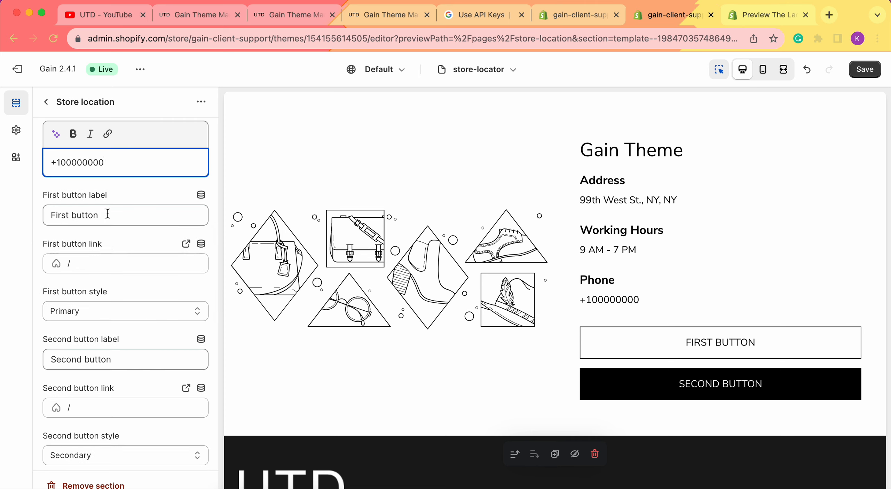
pyautogui.tripleClick(118, 359)
pyautogui.press('BackSpace')
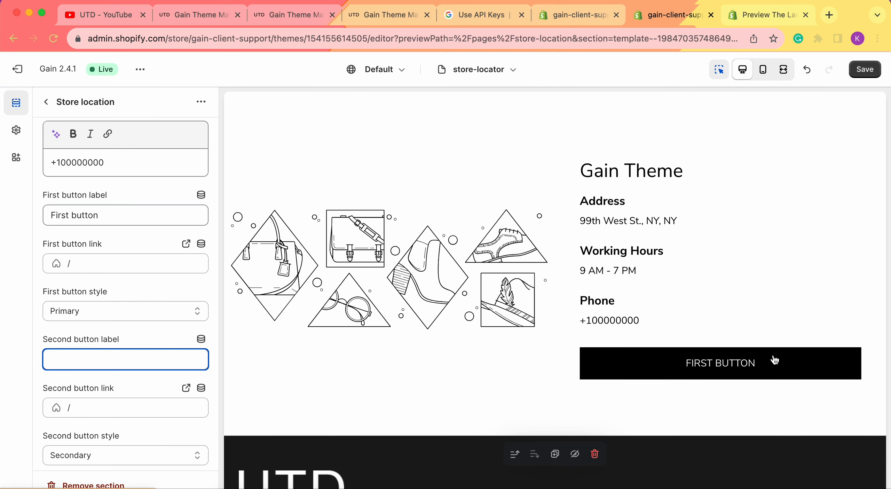
# - Set the First button label of the Store location section to "Contact Us"
pyautogui.tripleClick(108, 215)
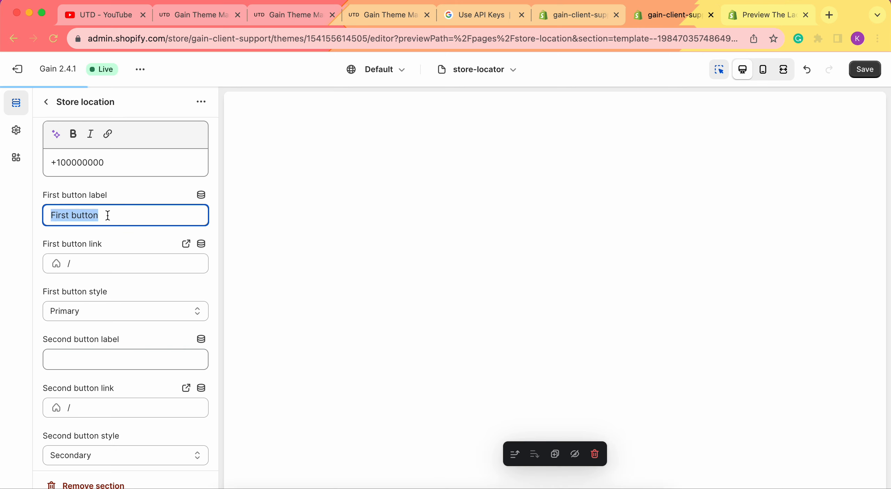
pyautogui.write('Contact U')
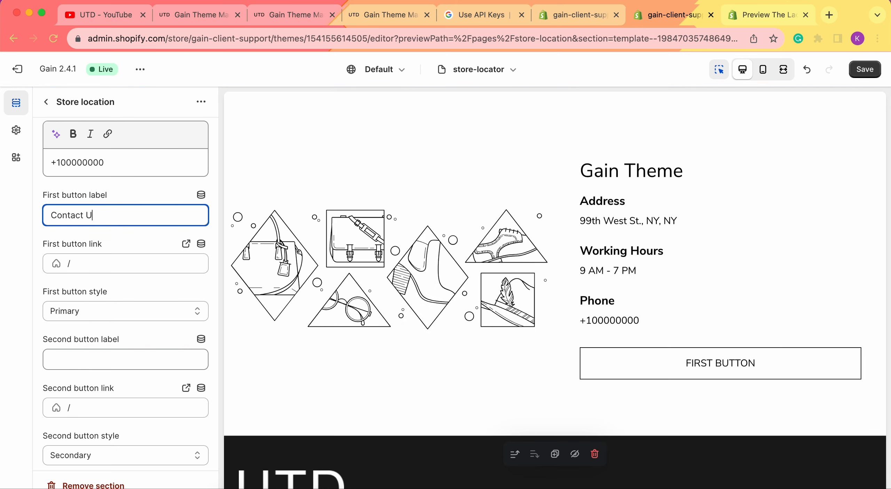
pyautogui.write('S')
pyautogui.press('BackSpace')
pyautogui.write('s')
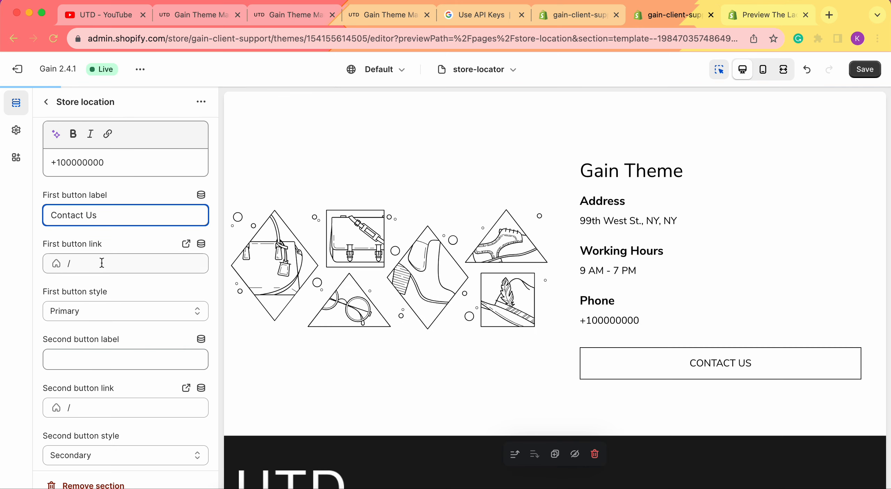
# - Link the section's first button to the store's Contact page
pyautogui.click(94, 264)
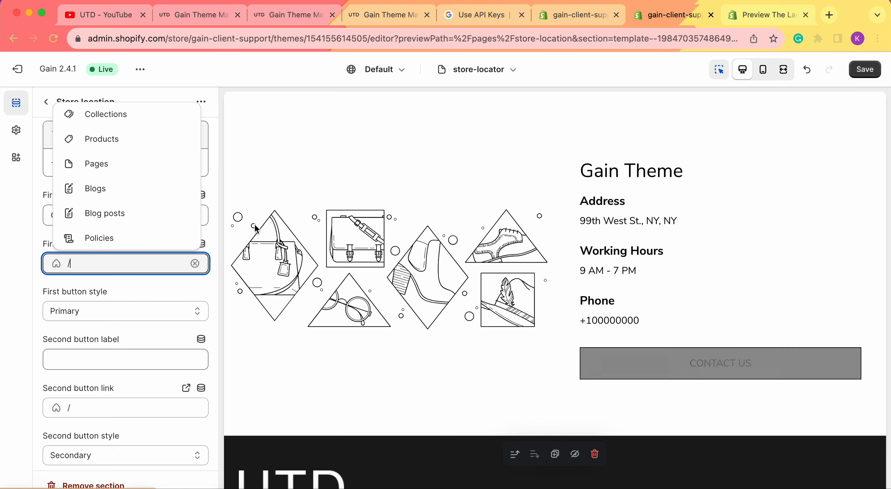
pyautogui.click(111, 160)
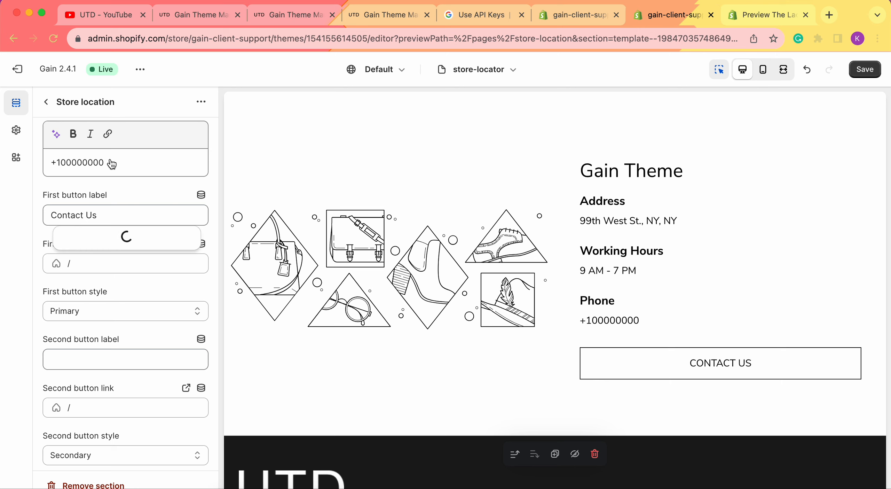
pyautogui.click(91, 112)
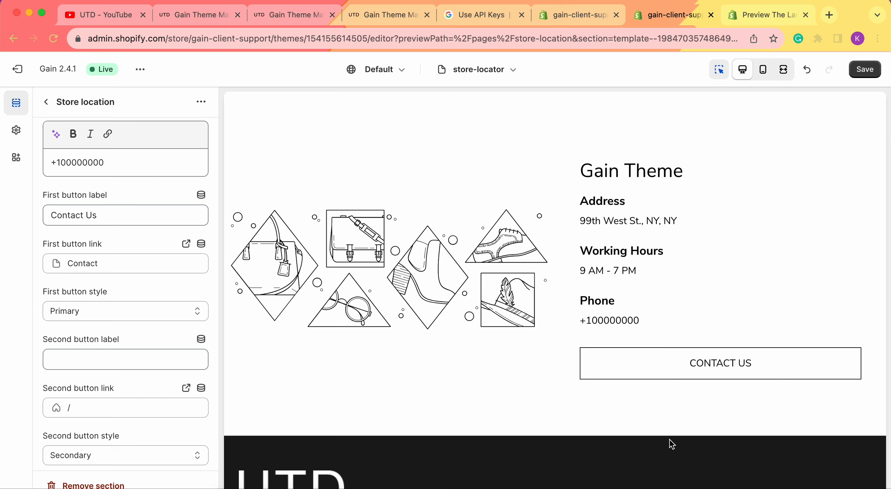
# - Try the Secondary style on the Contact Us button and switch it back to Primary
pyautogui.click(112, 309)
pyautogui.click(108, 327)
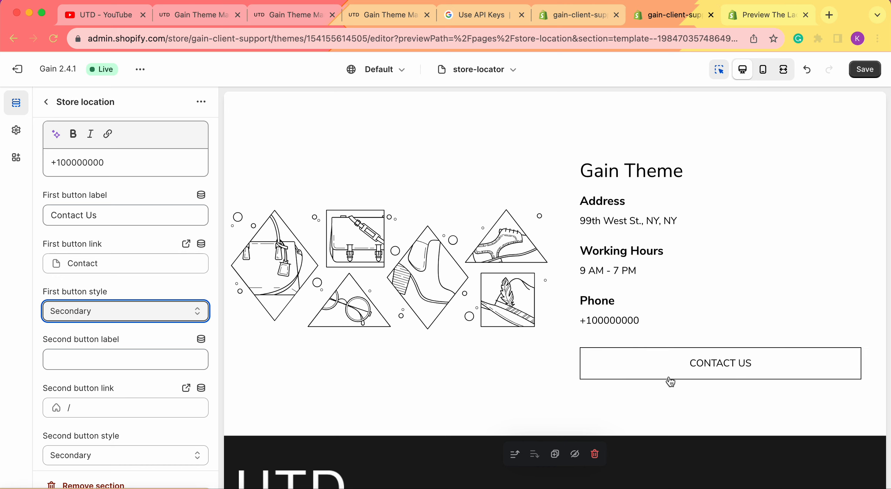
pyautogui.click(165, 311)
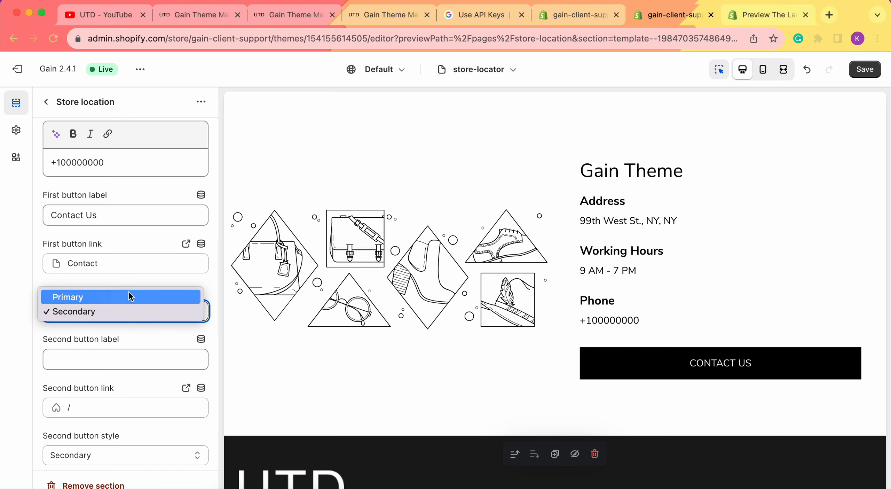
pyautogui.click(129, 295)
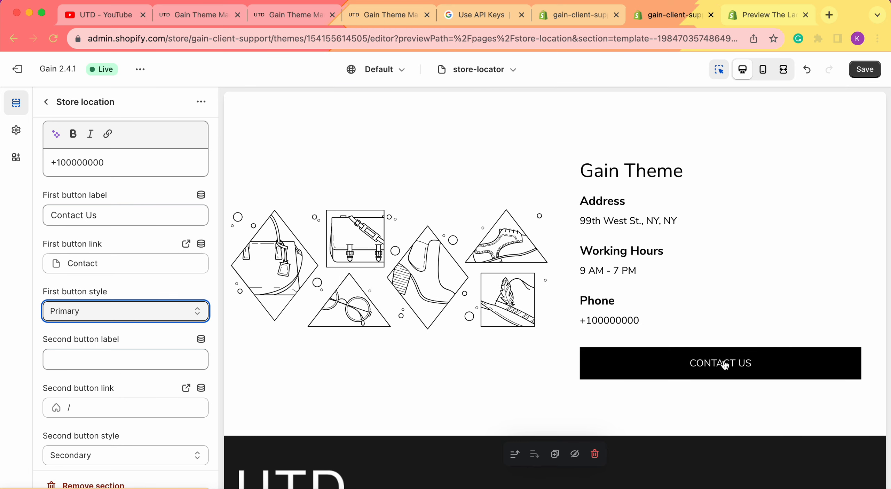
# - Add the clothing rack photo with the yellow sign from the store library as the section's image
pyautogui.scroll(-4, 44, 293)
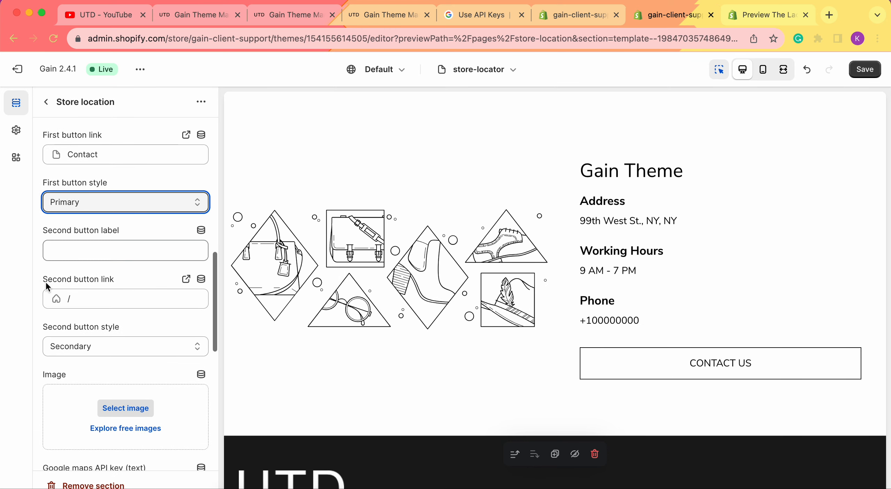
pyautogui.scroll(1, 118, 188)
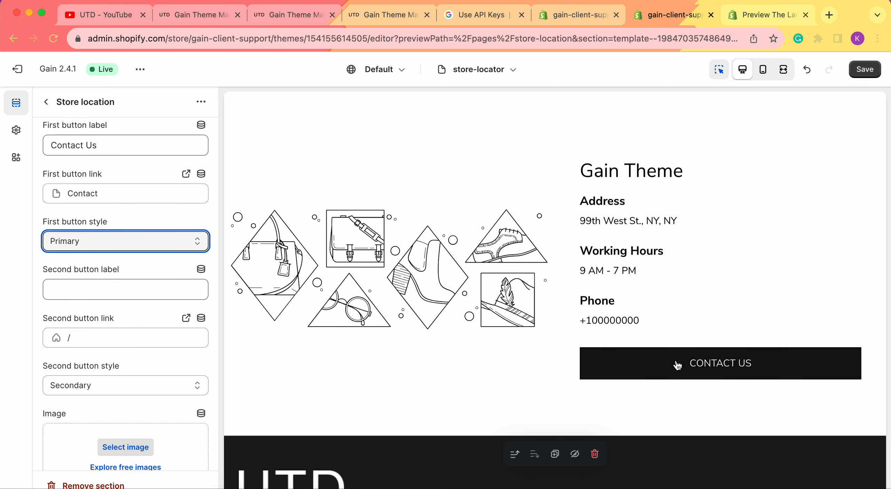
pyautogui.scroll(-5, 112, 244)
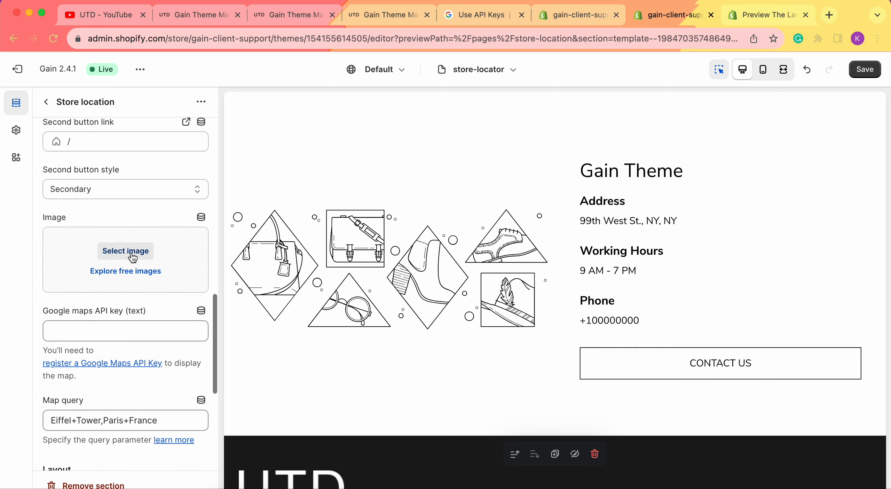
pyautogui.click(131, 256)
pyautogui.click(434, 275)
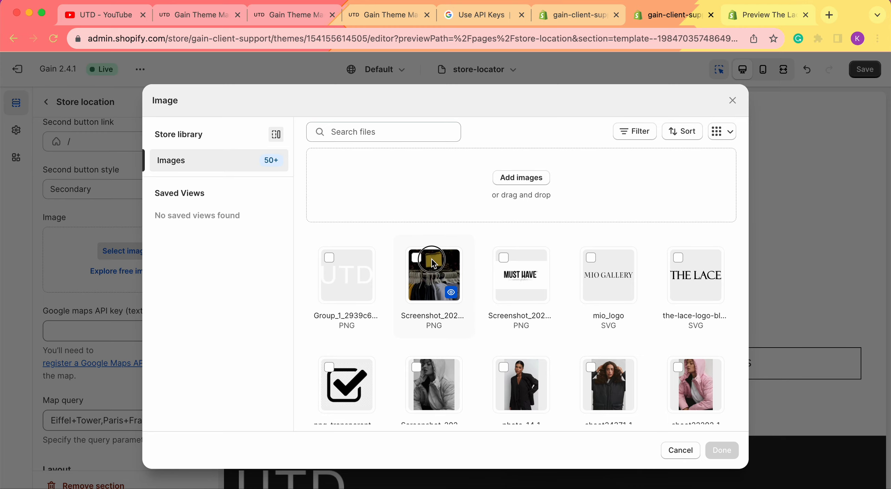
pyautogui.click(725, 451)
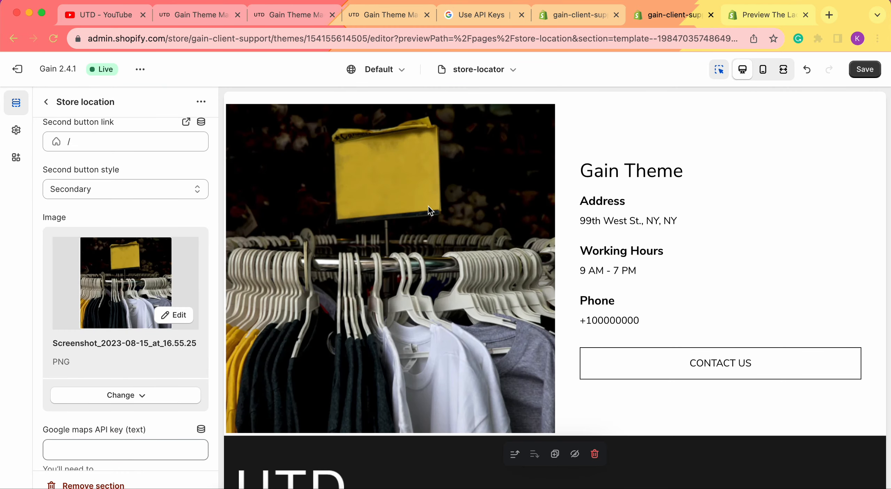
# - Review how to create an API key in the Google Maps Platform guide, and return to the section's Google maps API key field
pyautogui.scroll(-5, 50, 217)
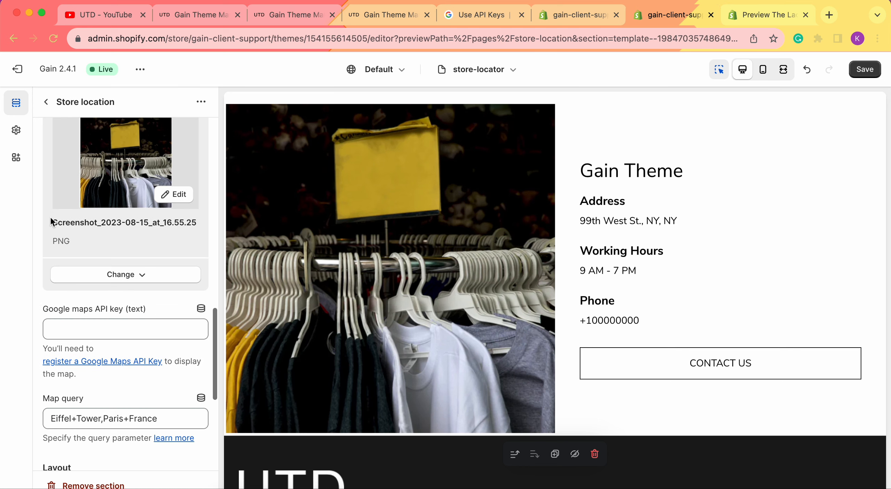
pyautogui.scroll(-1, 87, 293)
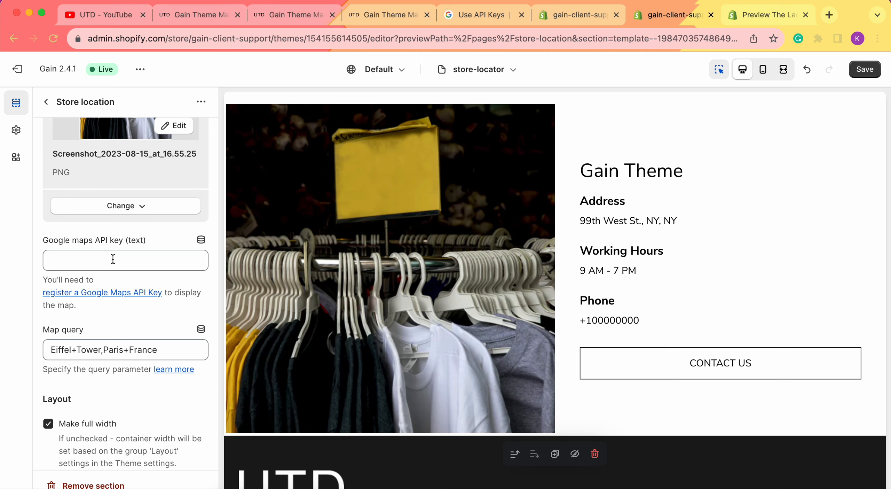
pyautogui.click(482, 14)
pyautogui.scroll(3, 391, 261)
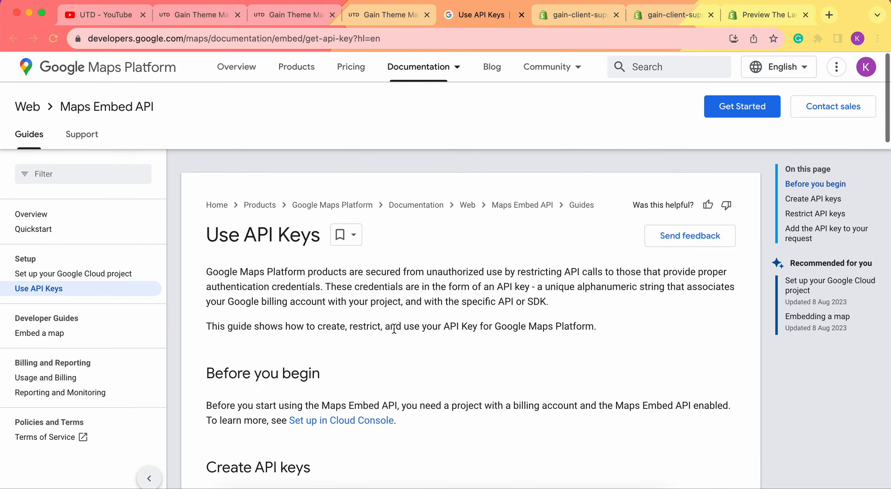
pyautogui.scroll(-5, 393, 329)
pyautogui.scroll(-5, 394, 329)
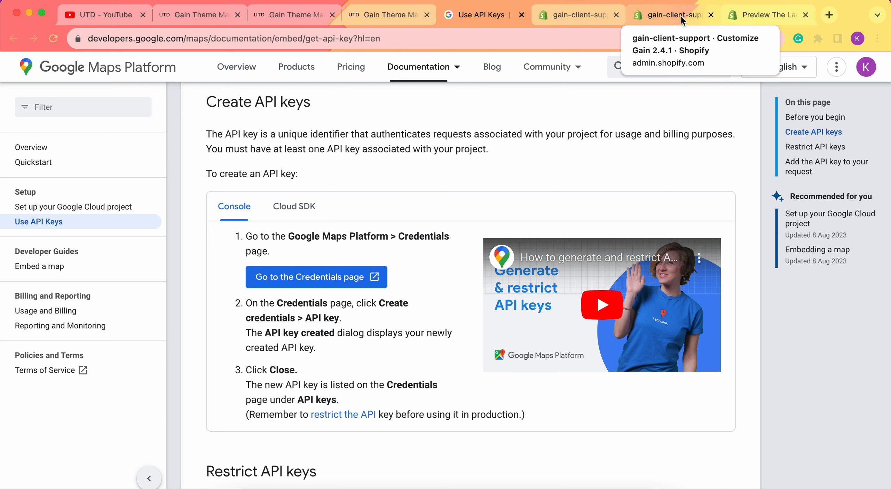
pyautogui.click(658, 14)
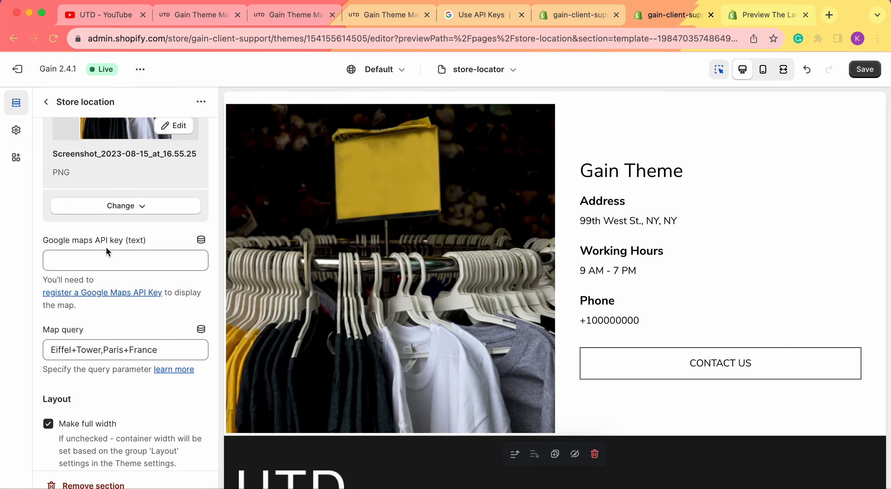
pyautogui.click(124, 258)
# - Check the Container width option in the Layout group of the theme settings, and return to the Store location section
pyautogui.scroll(-5, 123, 258)
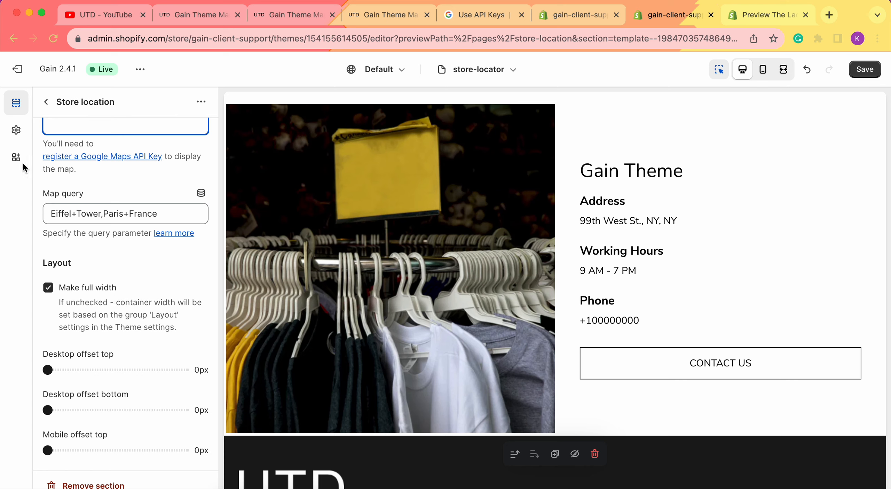
pyautogui.click(17, 132)
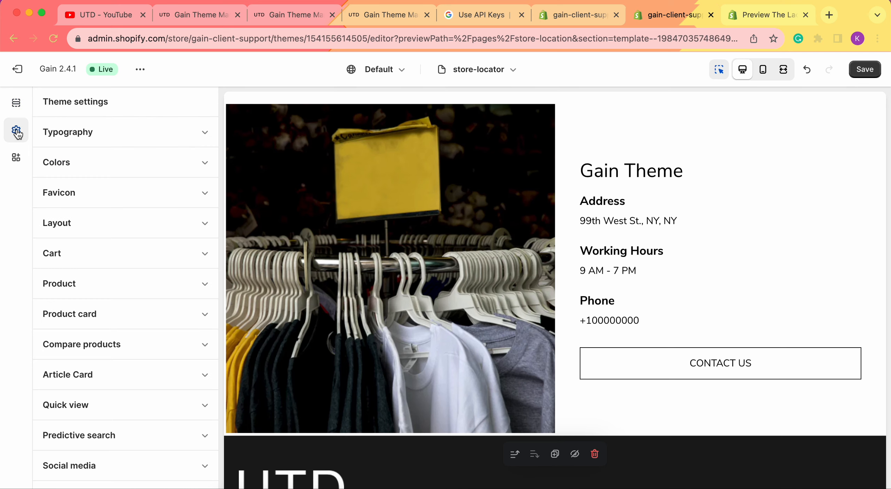
pyautogui.click(90, 223)
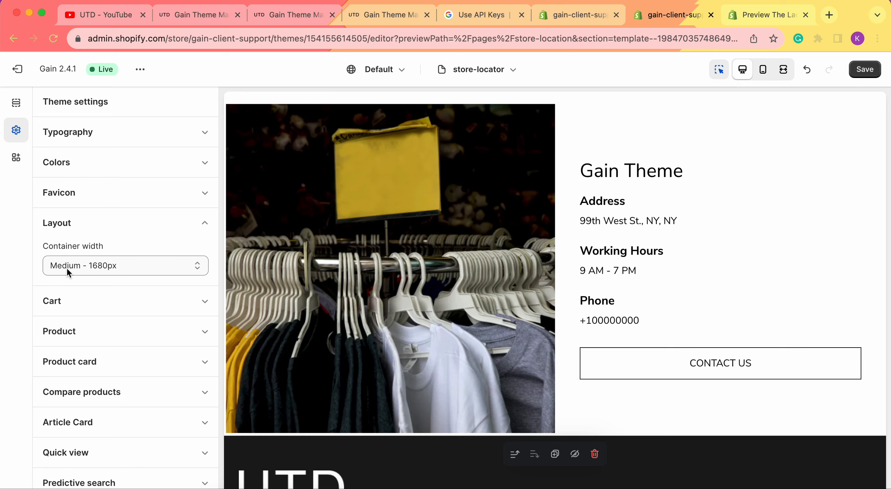
pyautogui.click(14, 103)
# - Try a Desktop offset top of 35px in the section's Layout options and reset it to 0px
pyautogui.scroll(-10, 141, 284)
pyautogui.scroll(-10, 142, 285)
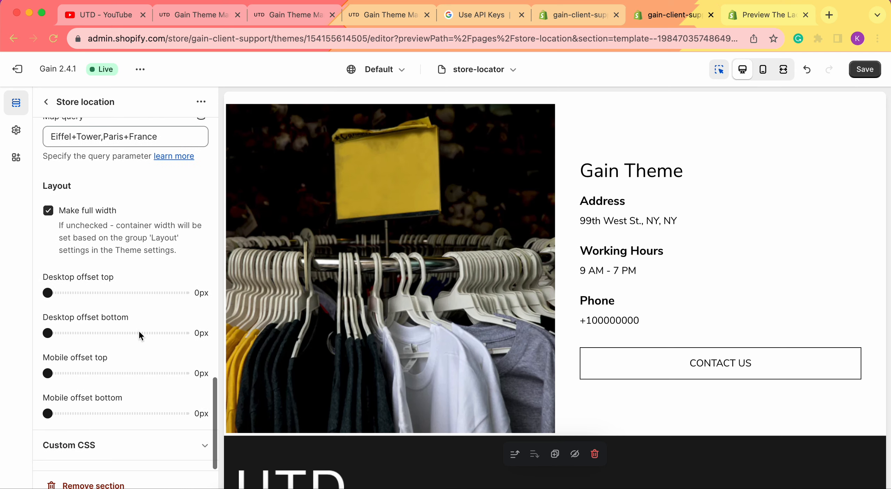
pyautogui.scroll(-2, 557, 382)
pyautogui.scroll(5, 575, 211)
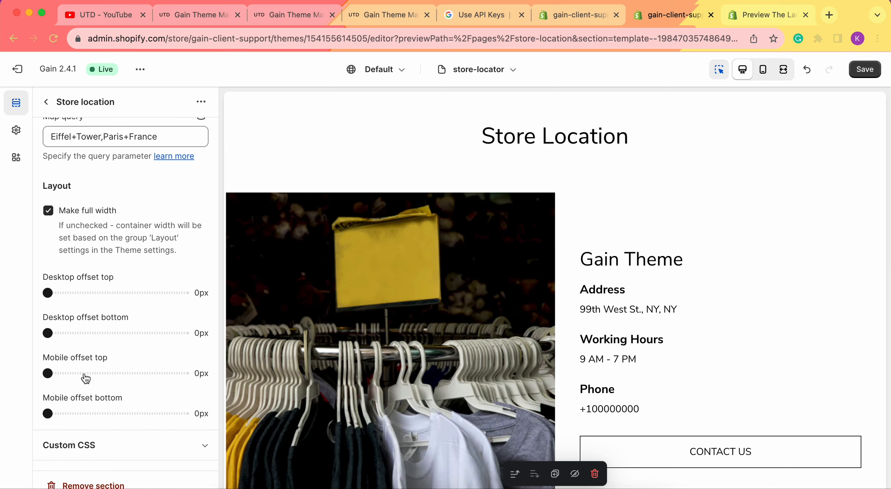
pyautogui.moveTo(53, 292); pyautogui.dragTo(95, 293)
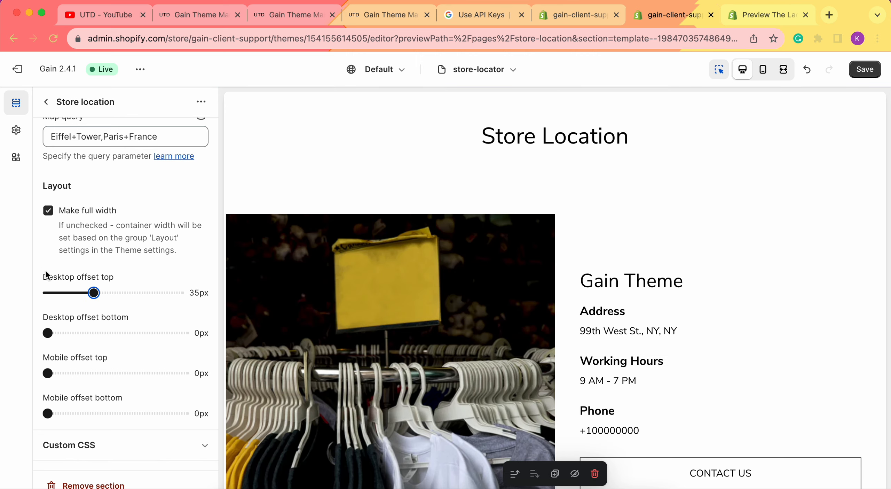
pyautogui.moveTo(94, 293); pyautogui.dragTo(33, 296)
# - Set the section's Desktop offset bottom to 41px and check the spacing above the footer
pyautogui.moveTo(52, 333); pyautogui.dragTo(101, 333)
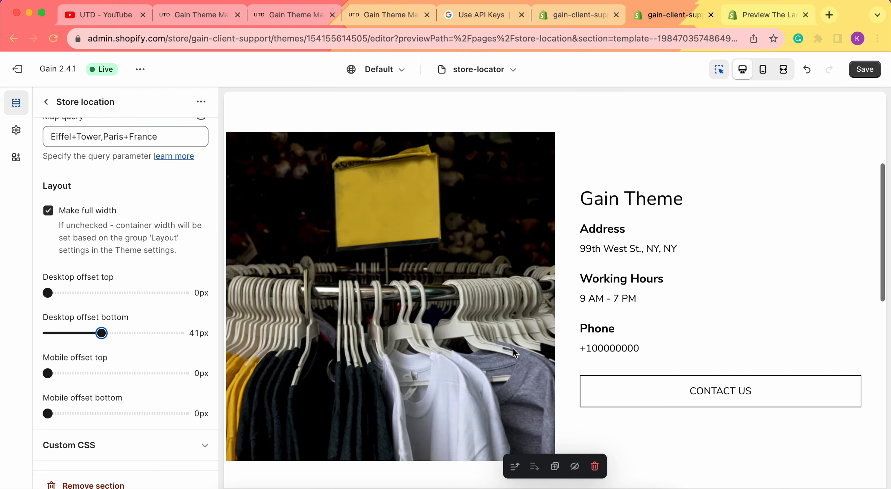
pyautogui.scroll(-5, 512, 350)
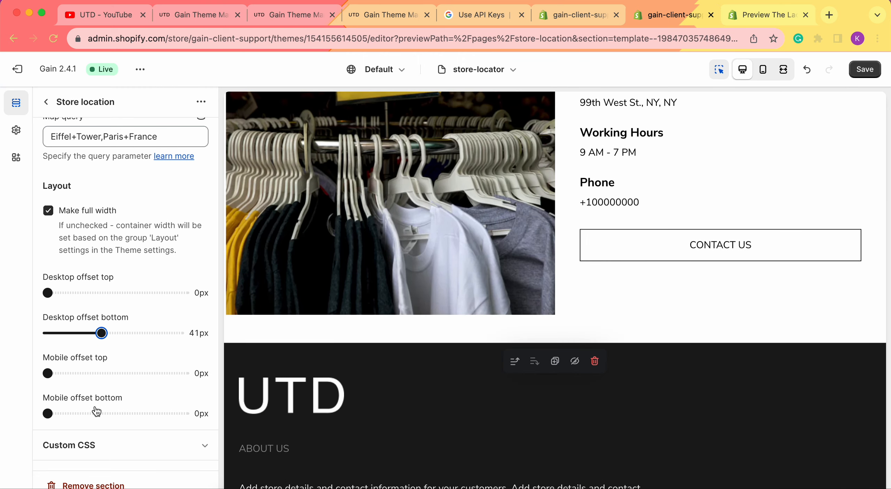
pyautogui.scroll(10, 97, 412)
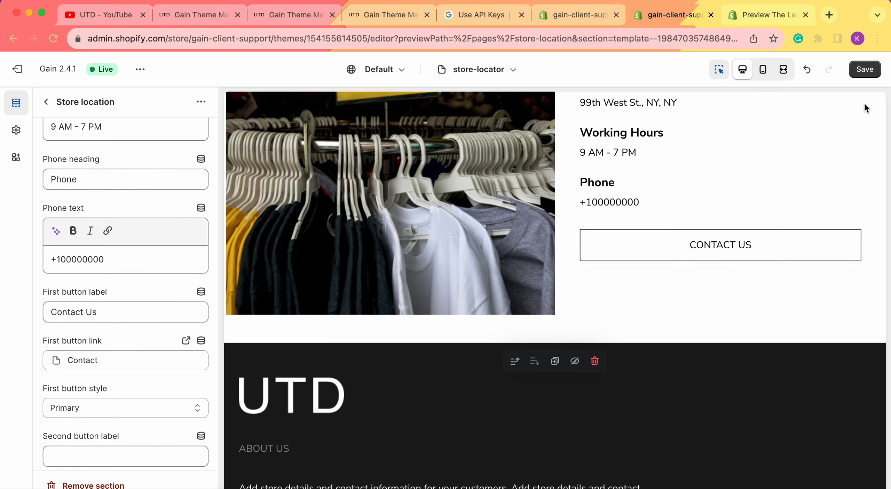
# - Save the store-locator template changes and return to the template's section list
pyautogui.click(864, 69)
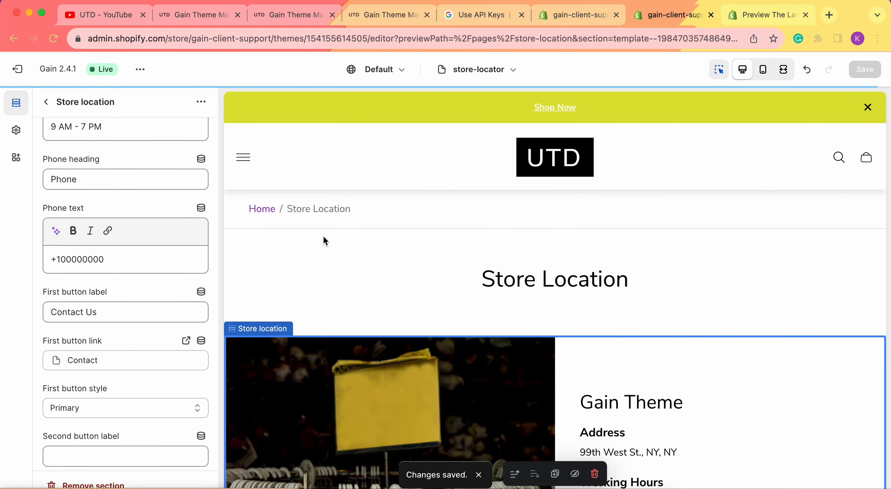
pyautogui.scroll(10, 162, 249)
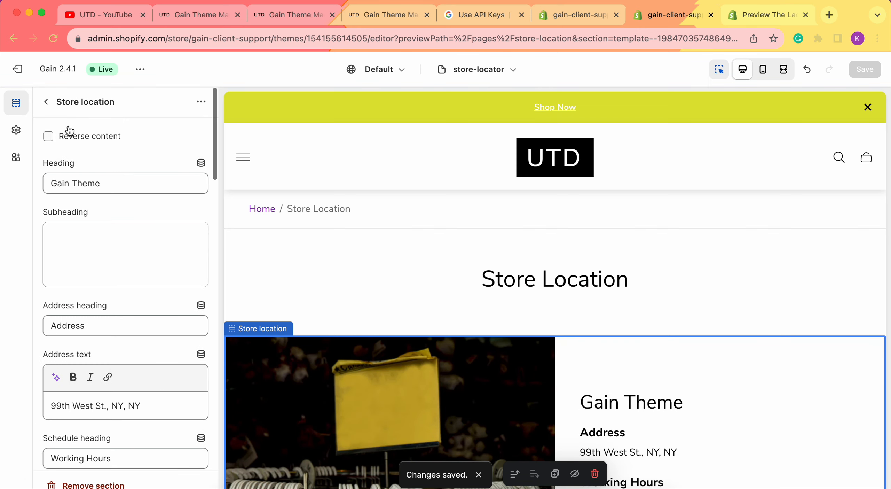
pyautogui.click(48, 108)
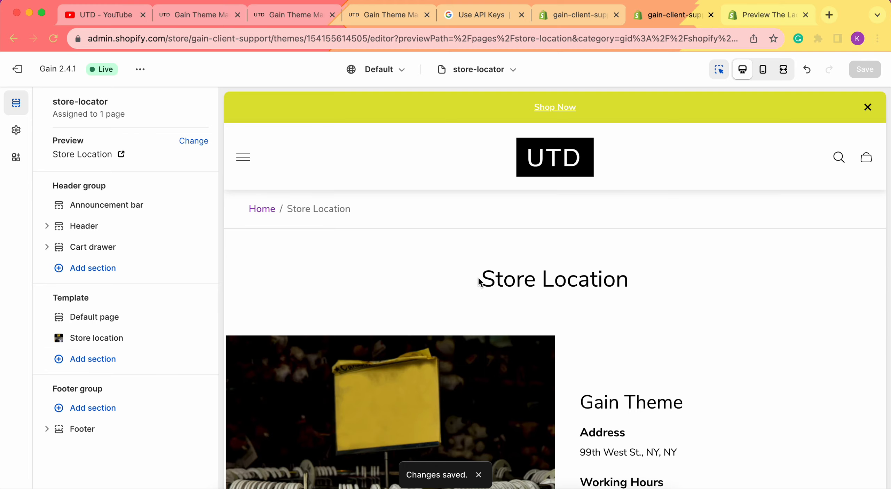
# - Switch to The Lace theme demo and examine how its stores page combines the store locator with the events list and newsletter
pyautogui.click(752, 24)
pyautogui.scroll(10, 704, 305)
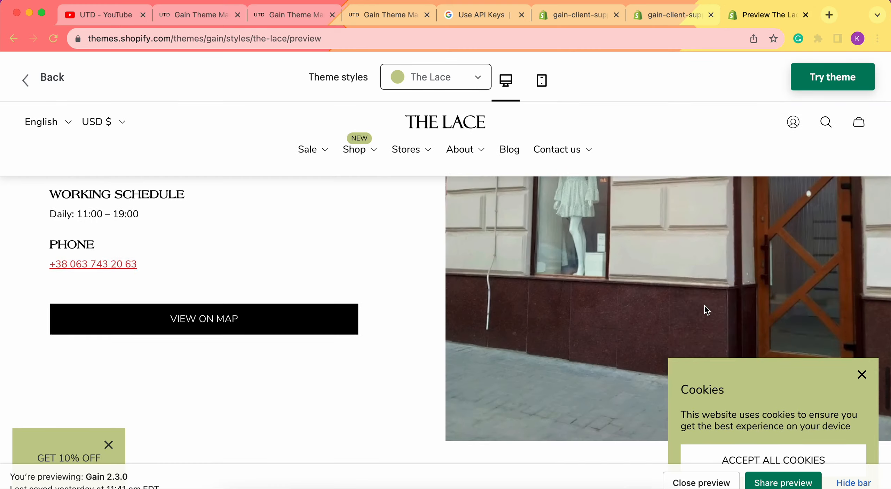
pyautogui.scroll(-12, 706, 307)
pyautogui.scroll(3, 498, 213)
pyautogui.scroll(10, 387, 218)
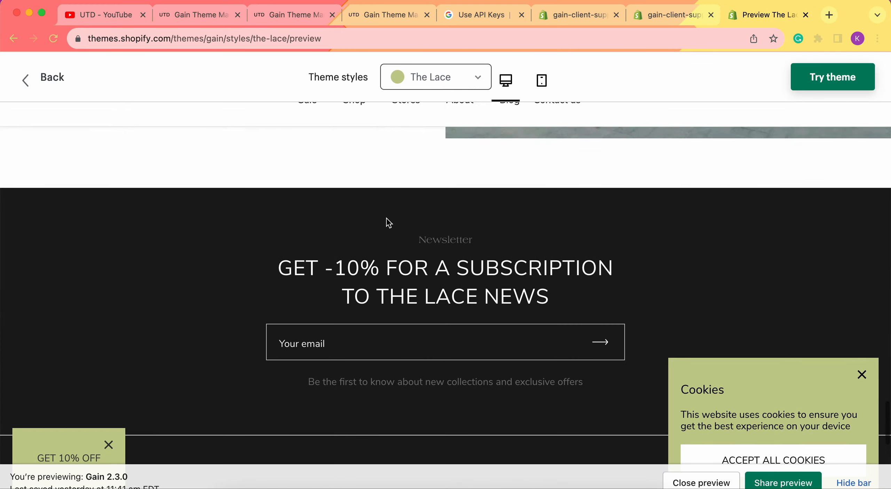
pyautogui.scroll(10, 387, 226)
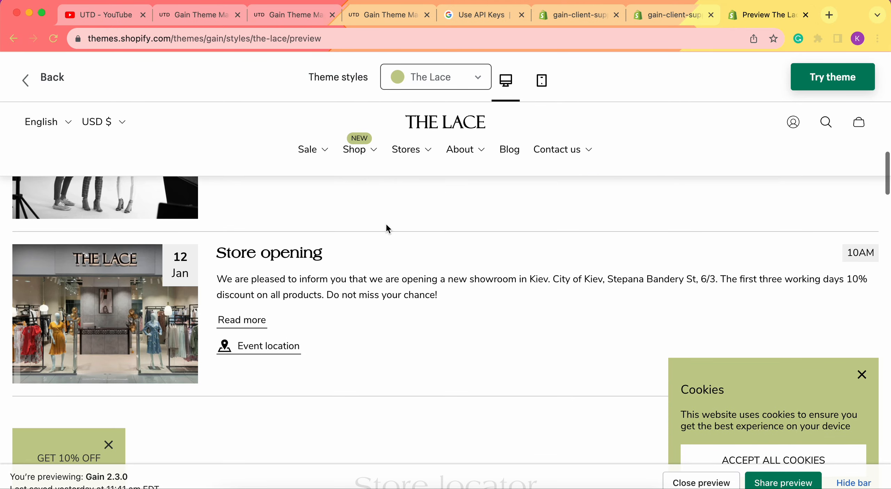
pyautogui.scroll(2, 361, 379)
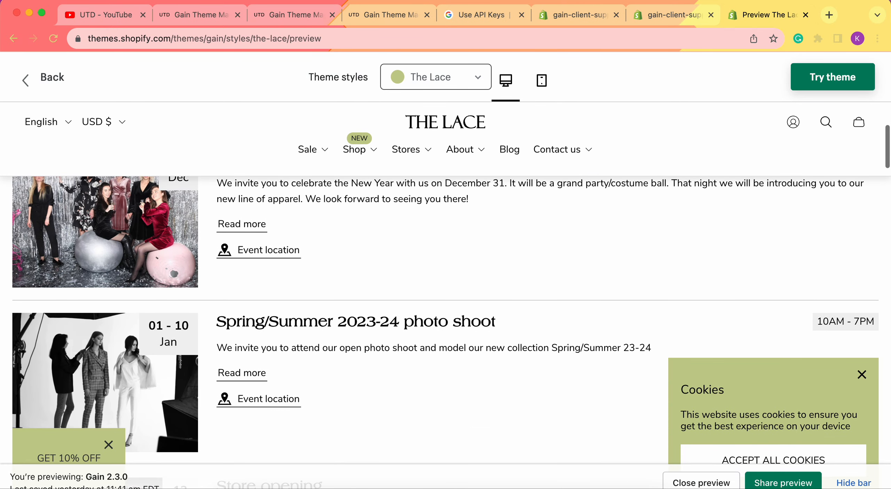
# - Return to the store-locator template in the theme editor, add an Events calendar section below Store location, and save the changes
pyautogui.click(674, 17)
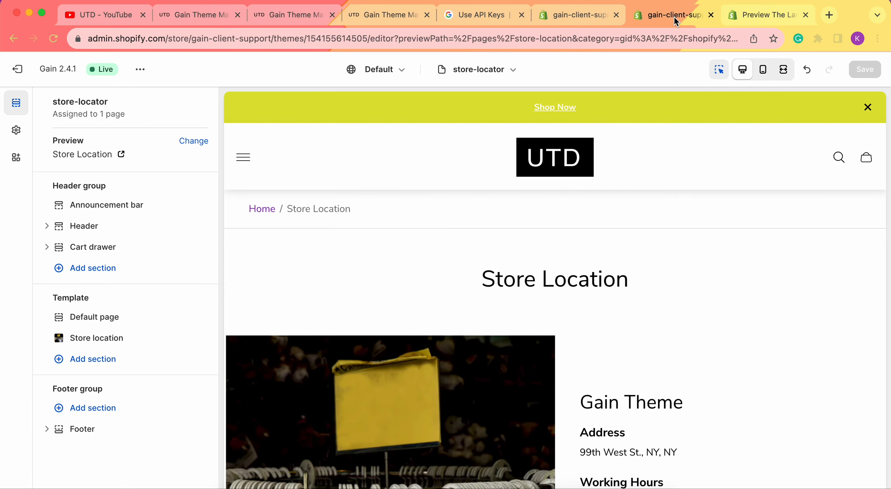
pyautogui.click(83, 362)
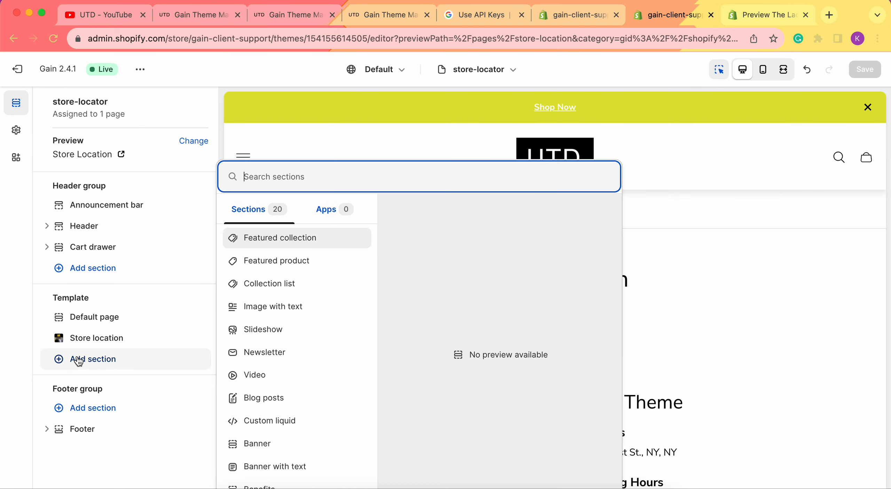
pyautogui.write('eve')
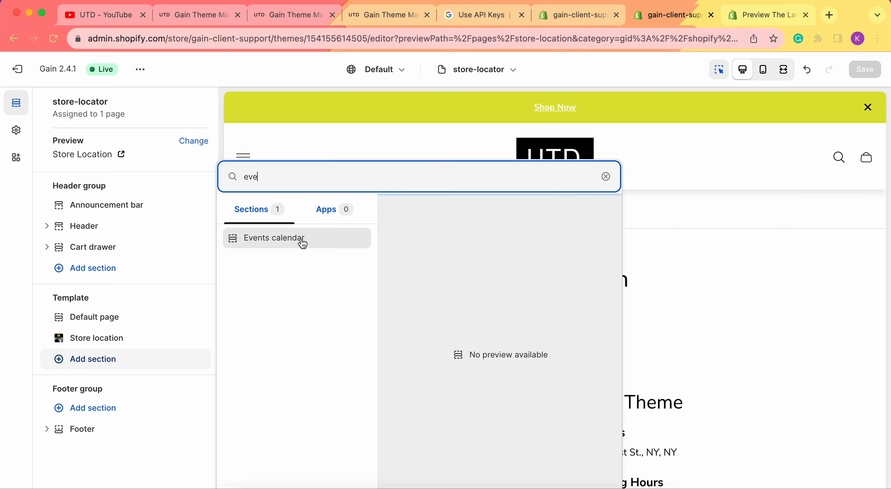
pyautogui.click(302, 242)
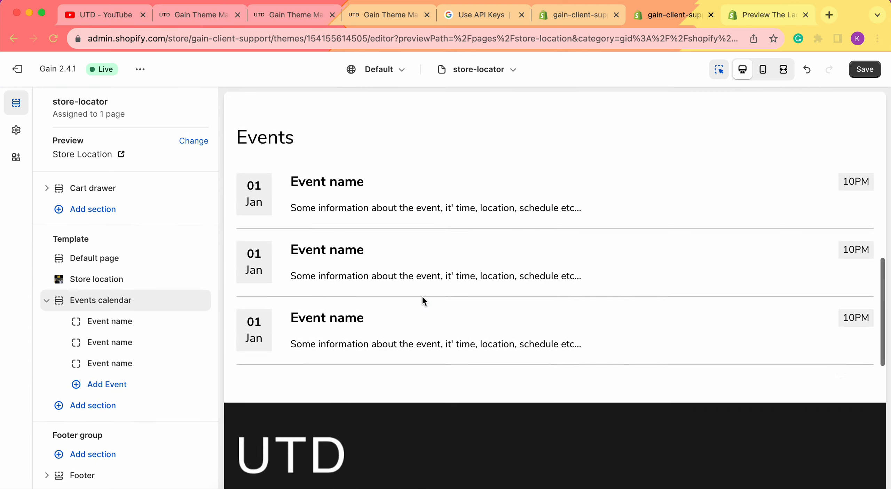
pyautogui.scroll(-5, 423, 298)
pyautogui.scroll(5, 422, 296)
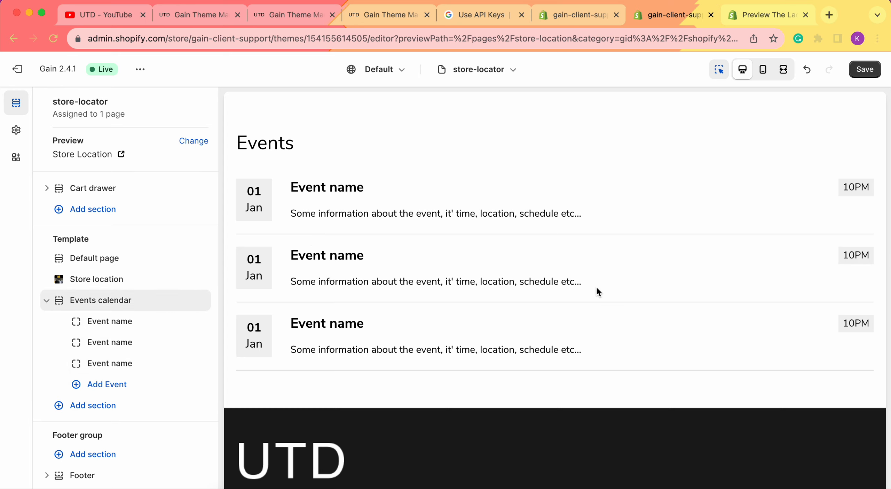
pyautogui.click(866, 70)
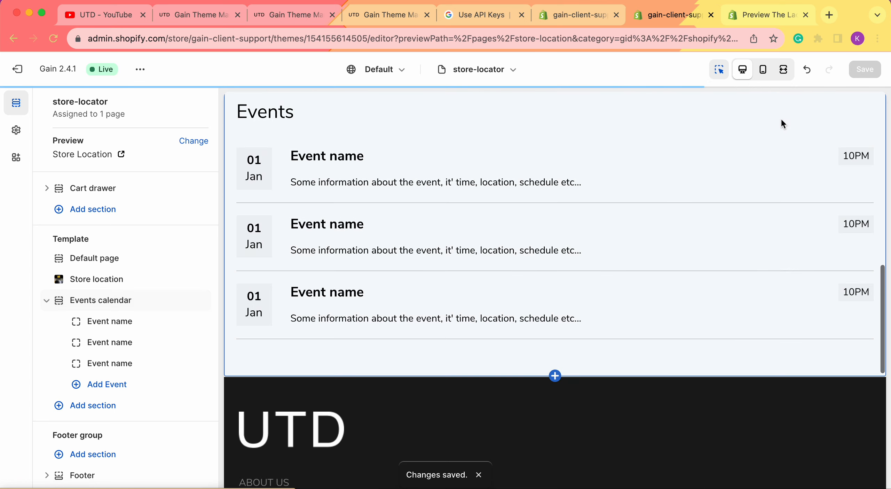
# - Preview the Store Location page in mobile view and check the image, contact details, button, events list and footer
pyautogui.click(764, 69)
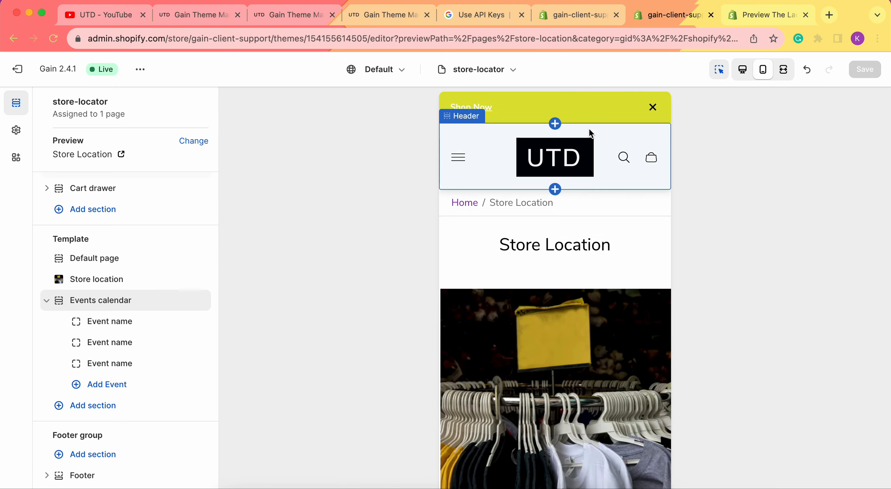
pyautogui.scroll(-3, 513, 201)
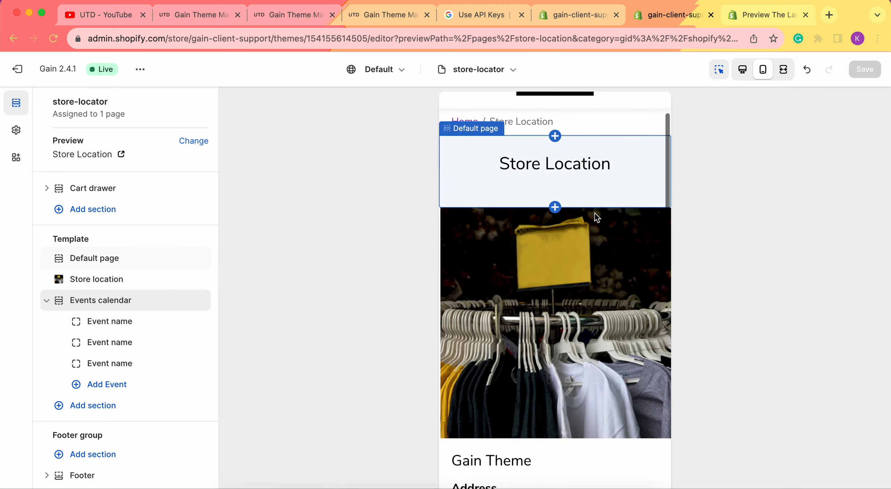
pyautogui.scroll(-3, 573, 175)
pyautogui.scroll(-4, 519, 244)
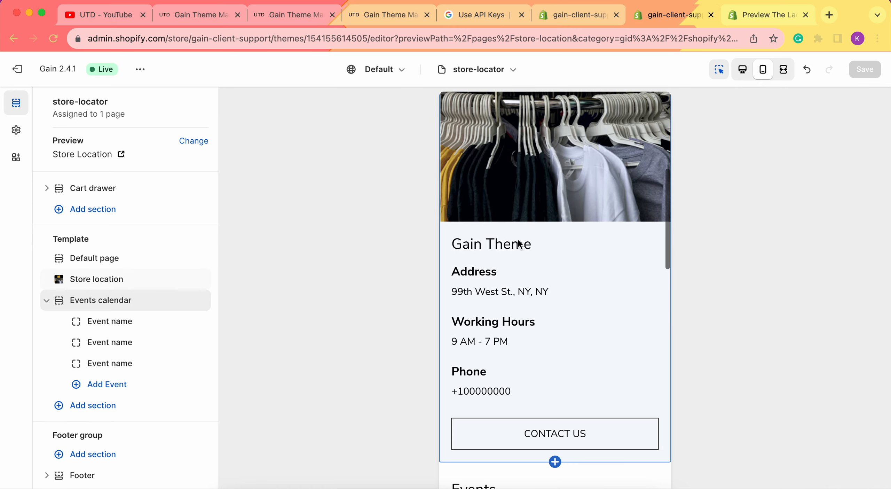
pyautogui.scroll(-1, 515, 251)
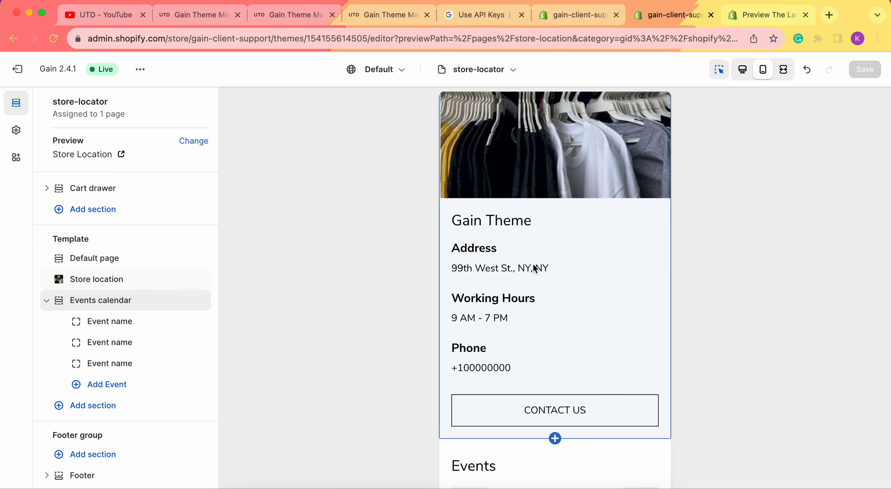
pyautogui.scroll(-1, 535, 269)
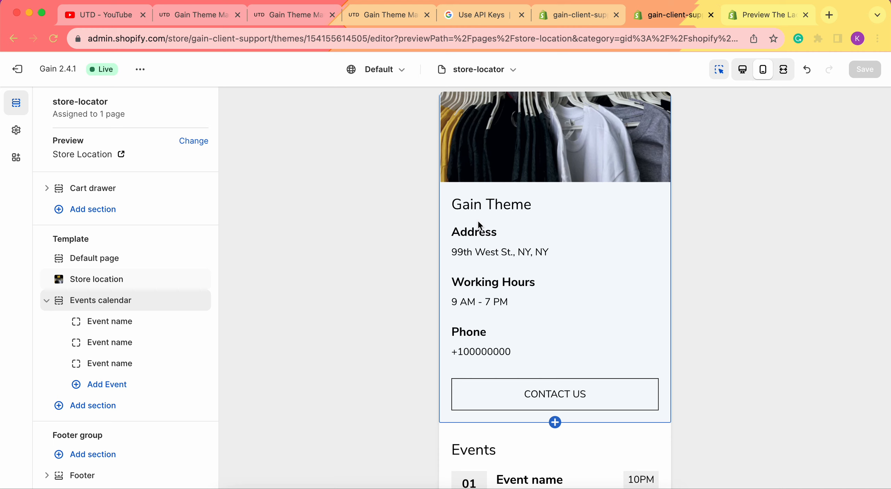
pyautogui.scroll(-2, 487, 247)
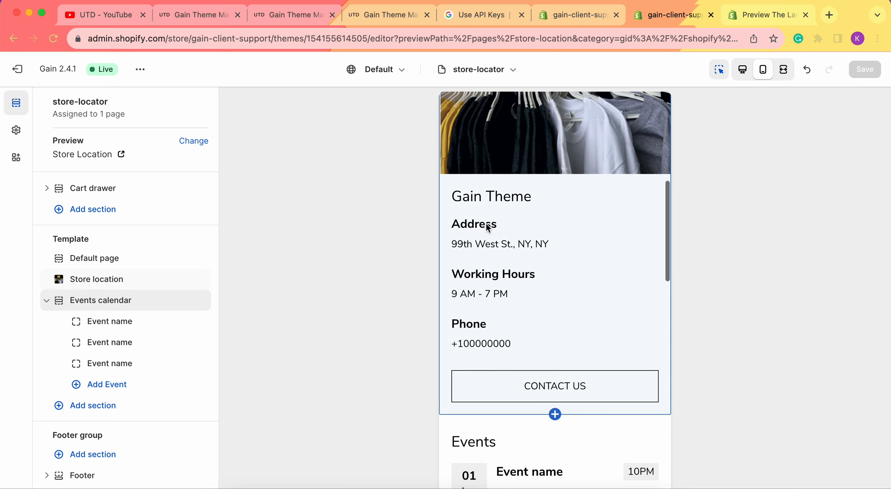
pyautogui.scroll(-3, 487, 294)
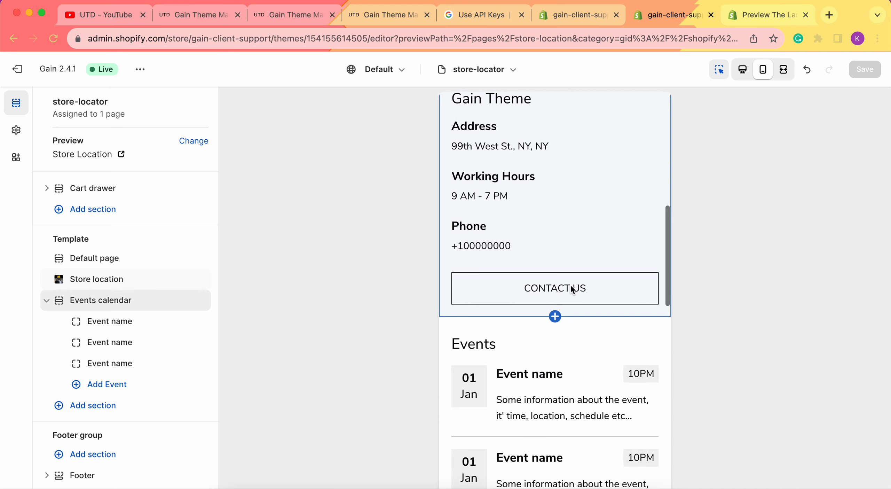
pyautogui.scroll(-5, 570, 285)
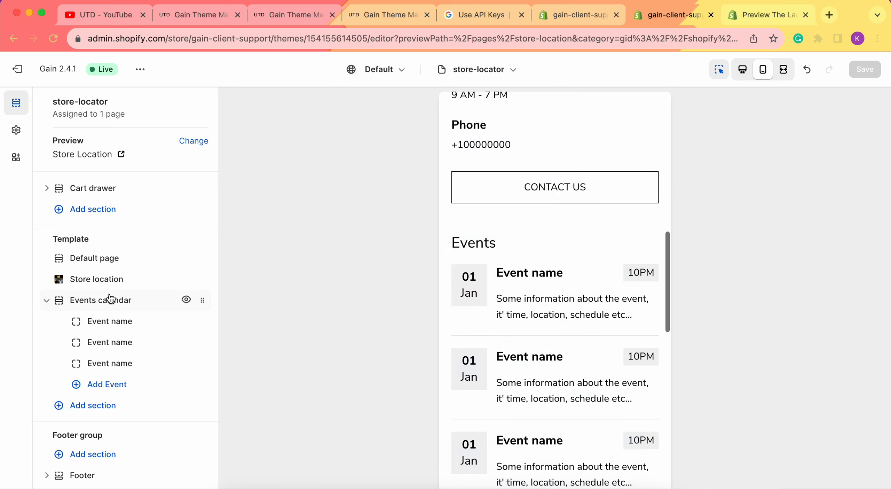
pyautogui.scroll(-8, 605, 291)
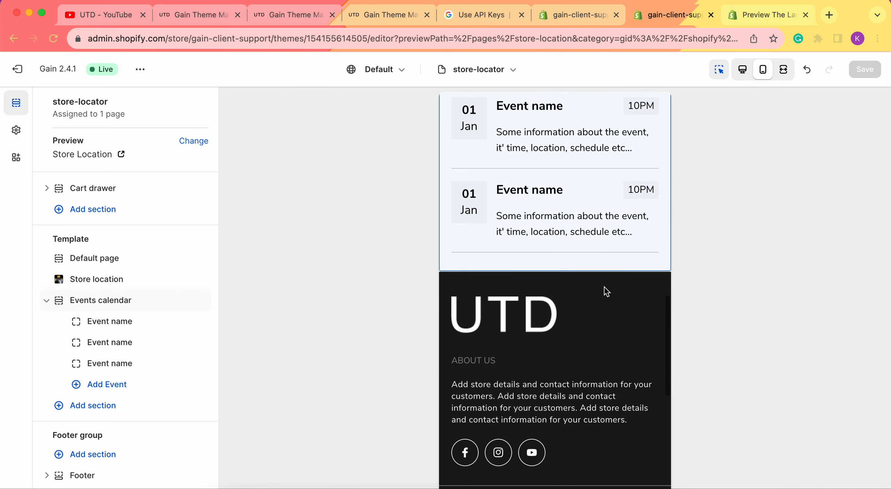
pyautogui.scroll(11, 607, 292)
pyautogui.scroll(-6, 599, 285)
pyautogui.scroll(4, 566, 241)
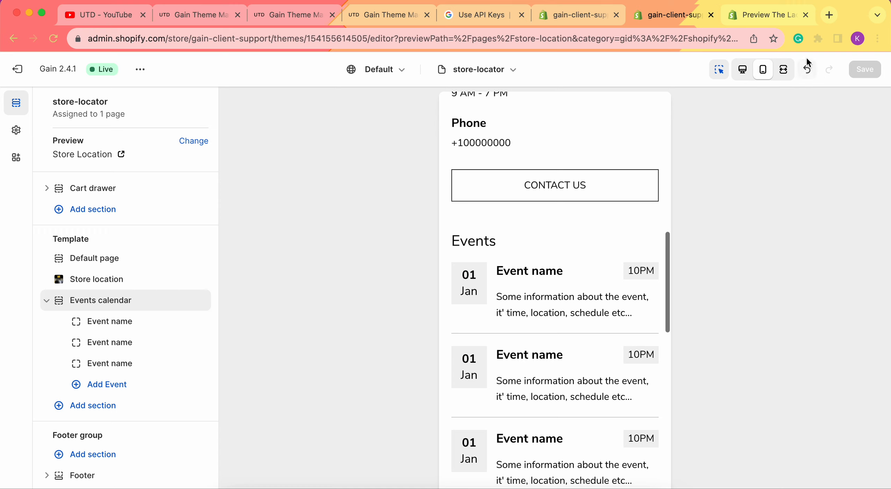
# - Check the Store Location page in the fullscreen preview and again in the desktop preview
pyautogui.click(784, 70)
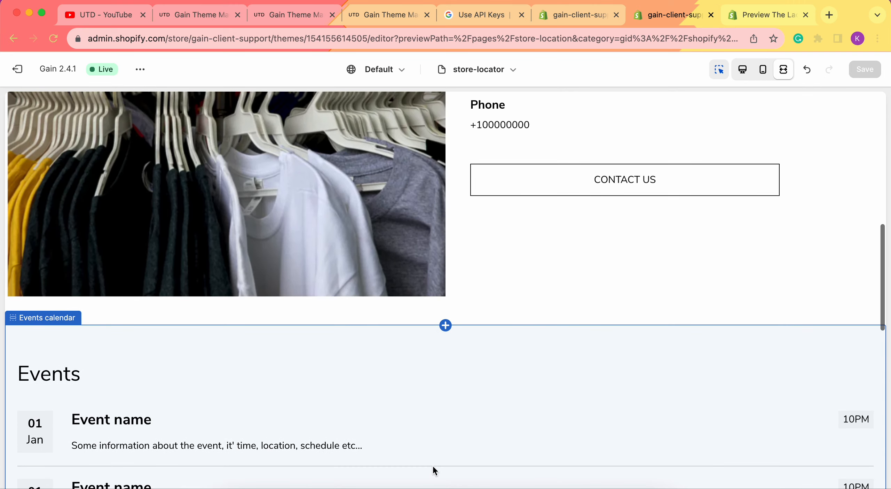
pyautogui.scroll(10, 496, 304)
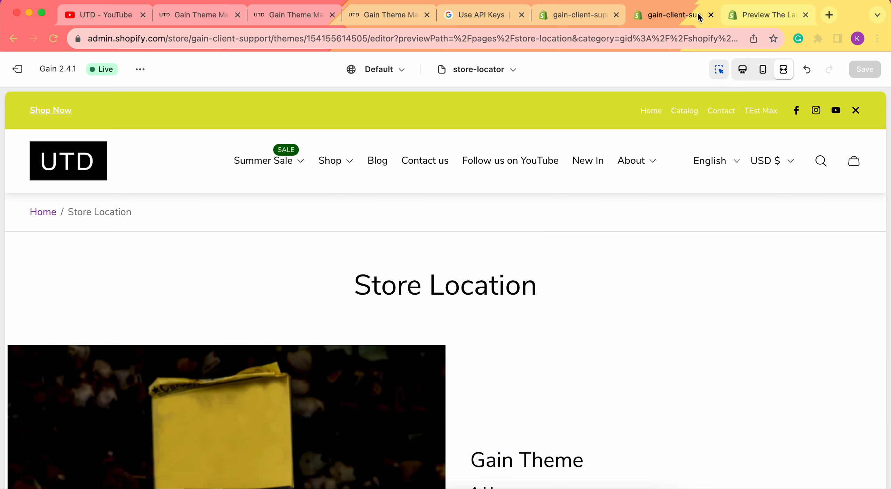
pyautogui.click(743, 69)
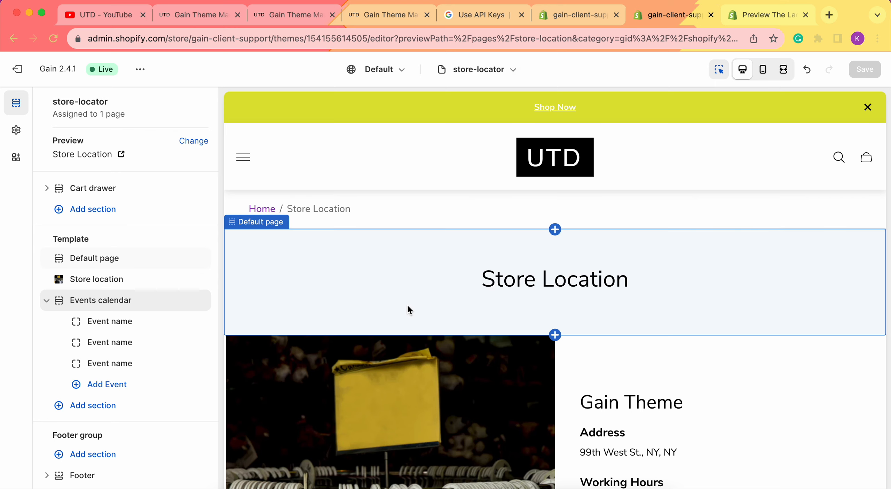
pyautogui.scroll(-10, 408, 306)
pyautogui.scroll(2, 408, 306)
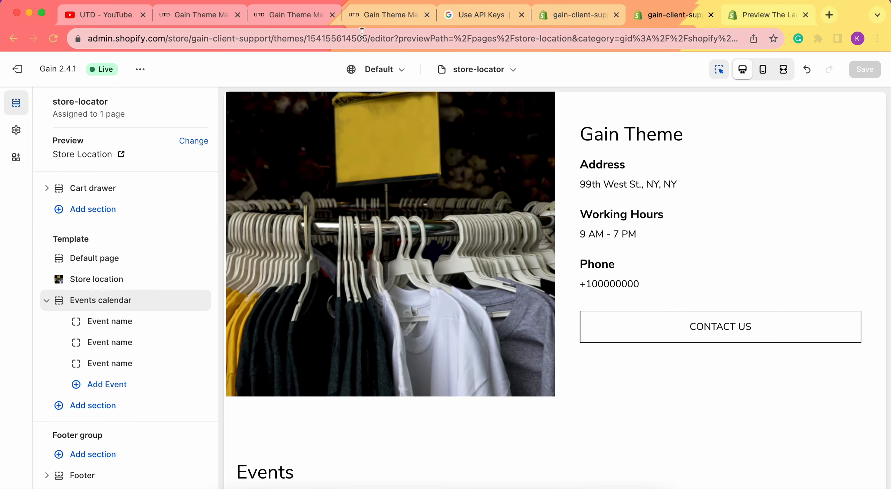
# - Switch to the Gain theme manual and look through its Store location guide, including the instructions for adding a section
pyautogui.click(289, 15)
pyautogui.scroll(-5, 680, 281)
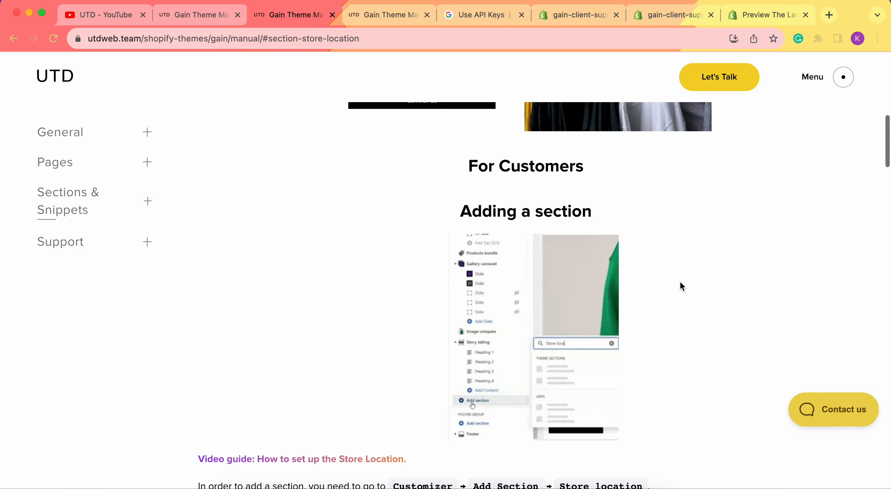
pyautogui.scroll(-5, 682, 286)
pyautogui.scroll(10, 681, 286)
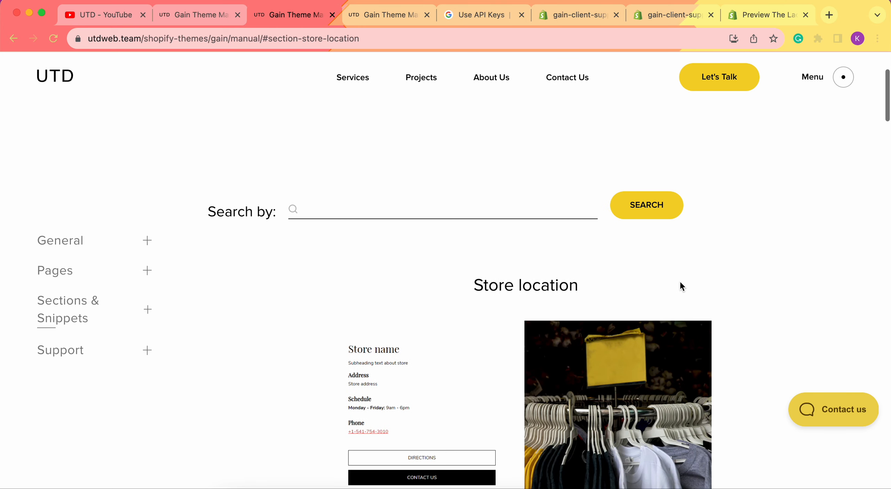